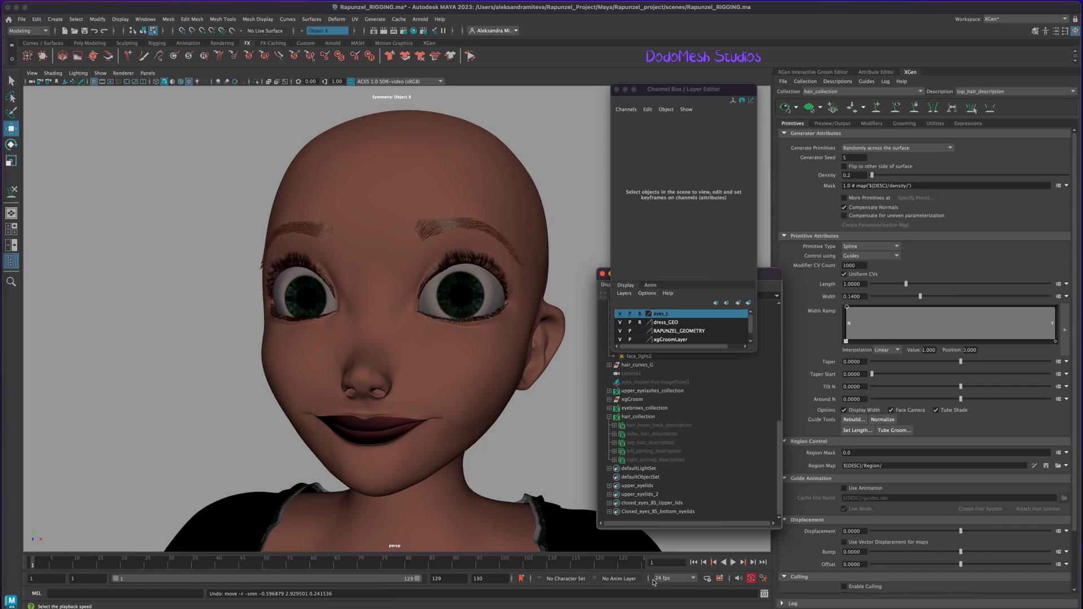
Step: Paint-select the head mesh's vertices along both eyebrows with symmetry on, orbiting to check them
{"action": "left_click", "coordinate": [519, 286]}
{"action": "left_click", "coordinate": [11, 112]}
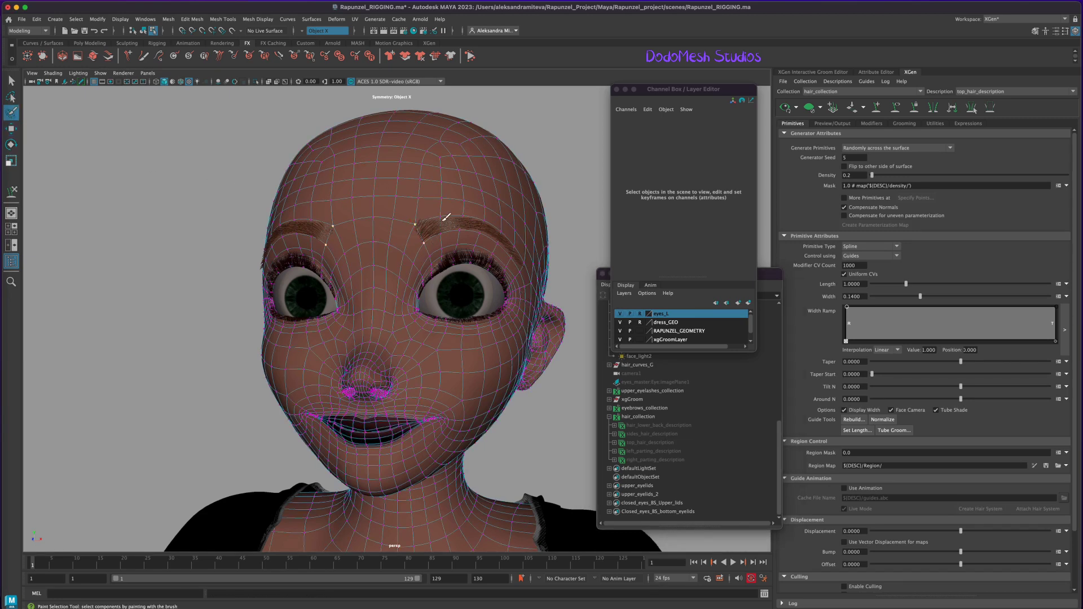
{"action": "mouse_move", "coordinate": [445, 227]}
{"action": "left_mouse_down"}
{"action": "mouse_move", "coordinate": [465, 217]}
{"action": "mouse_move", "coordinate": [506, 231]}
{"action": "mouse_move", "coordinate": [515, 255]}
{"action": "left_mouse_up"}
{"action": "left_click_drag", "start_coordinate": [570, 402], "coordinate": [537, 362], "text": "alt"}
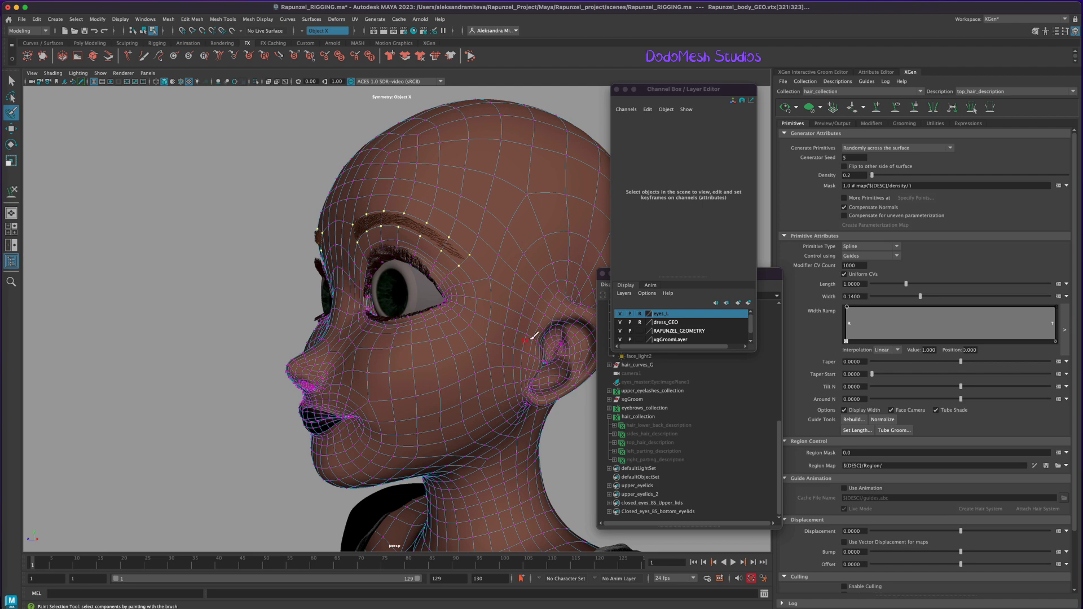
{"action": "mouse_move", "coordinate": [560, 420]}
{"action": "left_mouse_down", "text": "alt"}
{"action": "mouse_move", "coordinate": [600, 447]}
{"action": "mouse_move", "coordinate": [402, 209]}
{"action": "left_mouse_up", "text": "alt"}
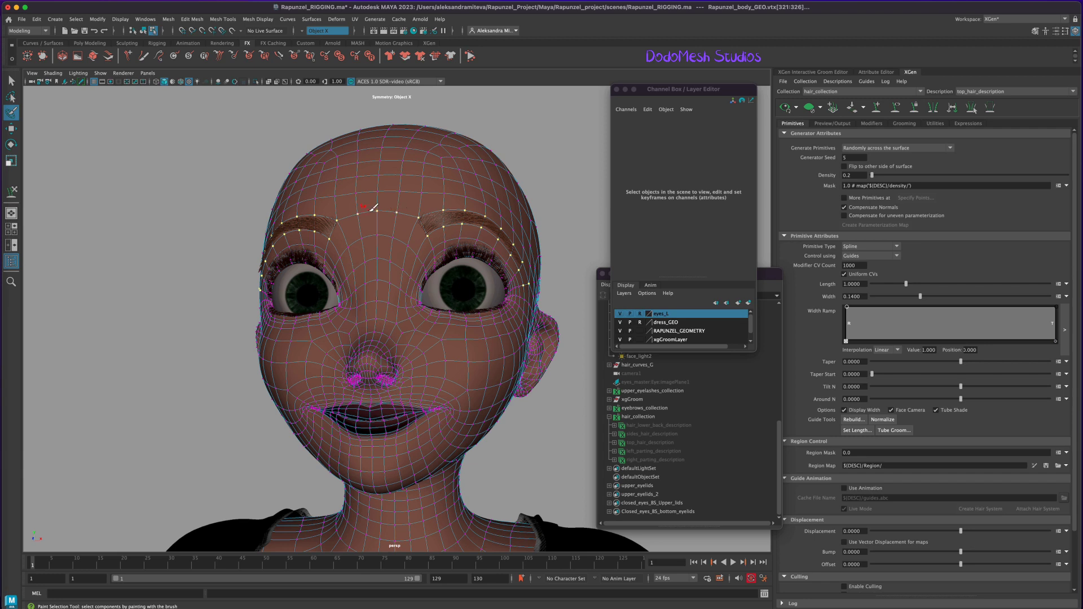
{"action": "left_click_drag", "start_coordinate": [552, 433], "coordinate": [561, 437], "text": "alt"}
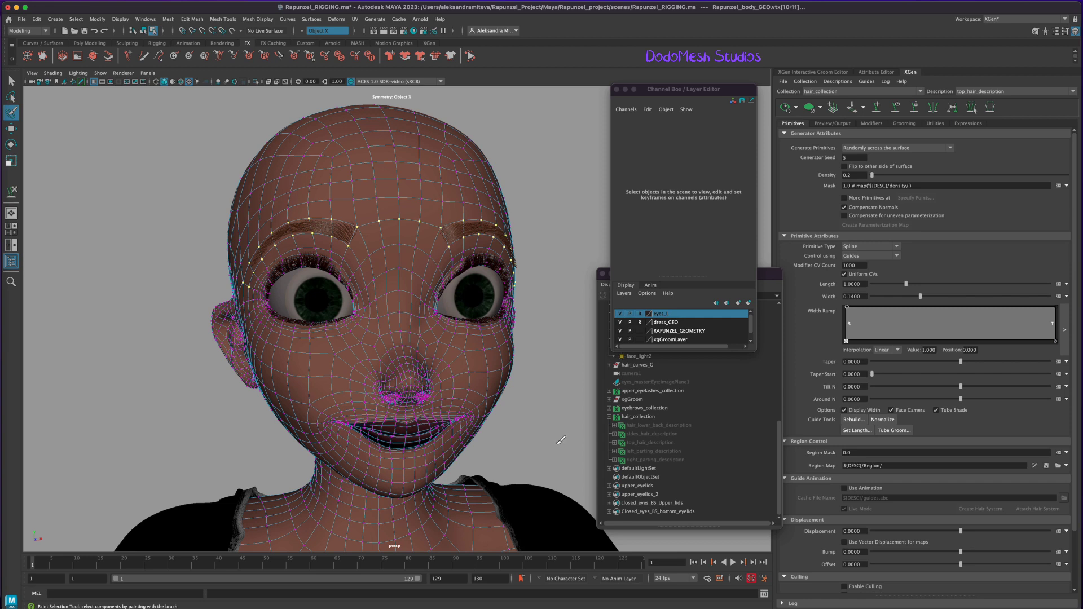
{"action": "left_click_drag", "start_coordinate": [561, 439], "coordinate": [555, 430], "text": "alt"}
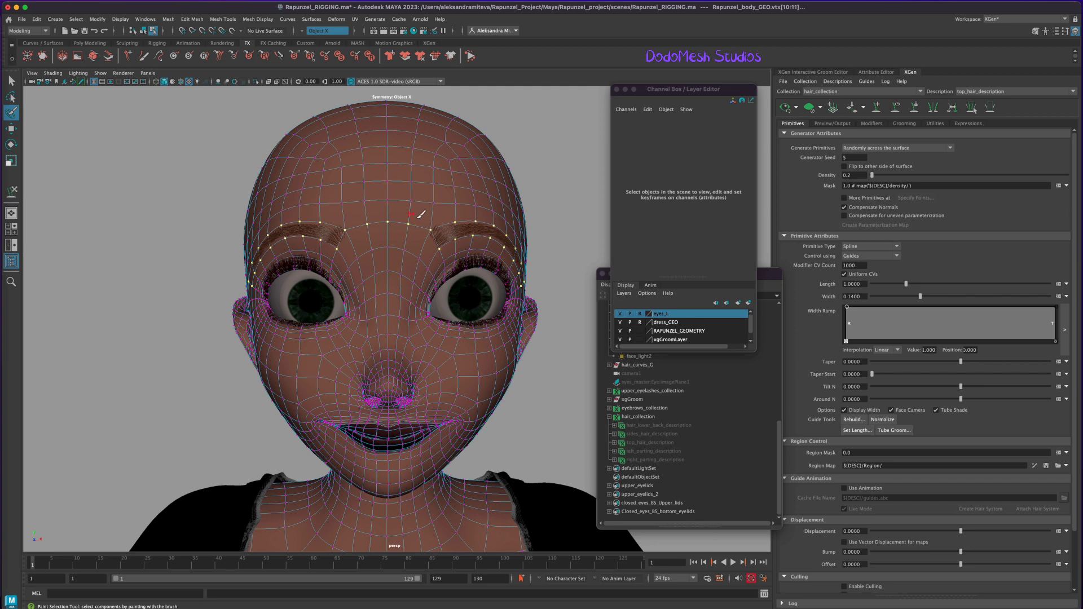
Step: Turn Symmetry off in the Select Tool's Symmetry Settings
{"action": "key", "text": "q"}
{"action": "left_click", "coordinate": [98, 174]}
{"action": "double_click", "coordinate": [11, 81]}
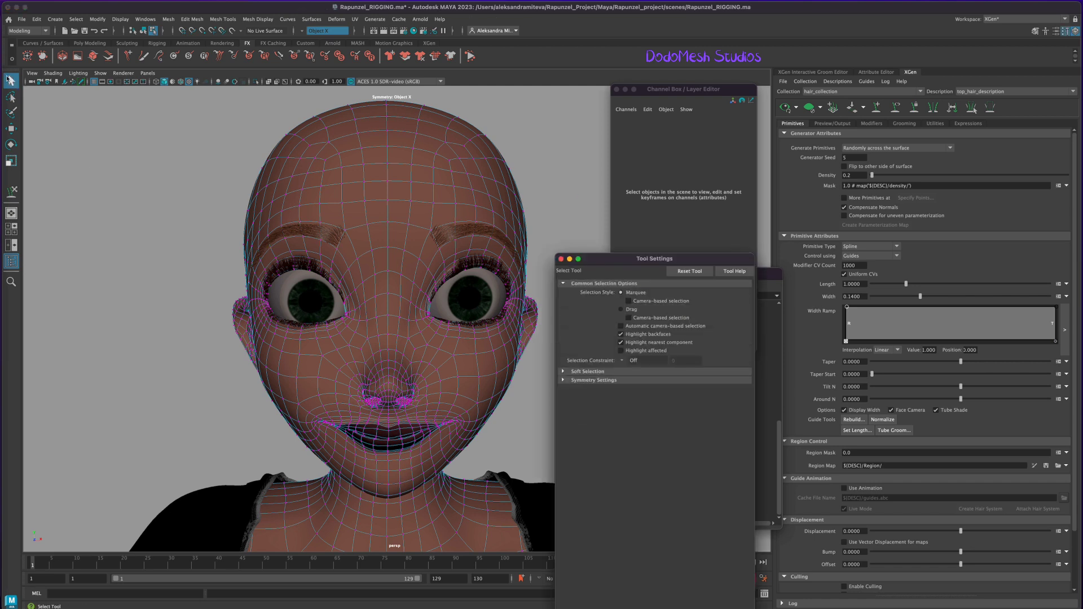
{"action": "left_click", "coordinate": [571, 379]}
{"action": "left_click", "coordinate": [642, 390]}
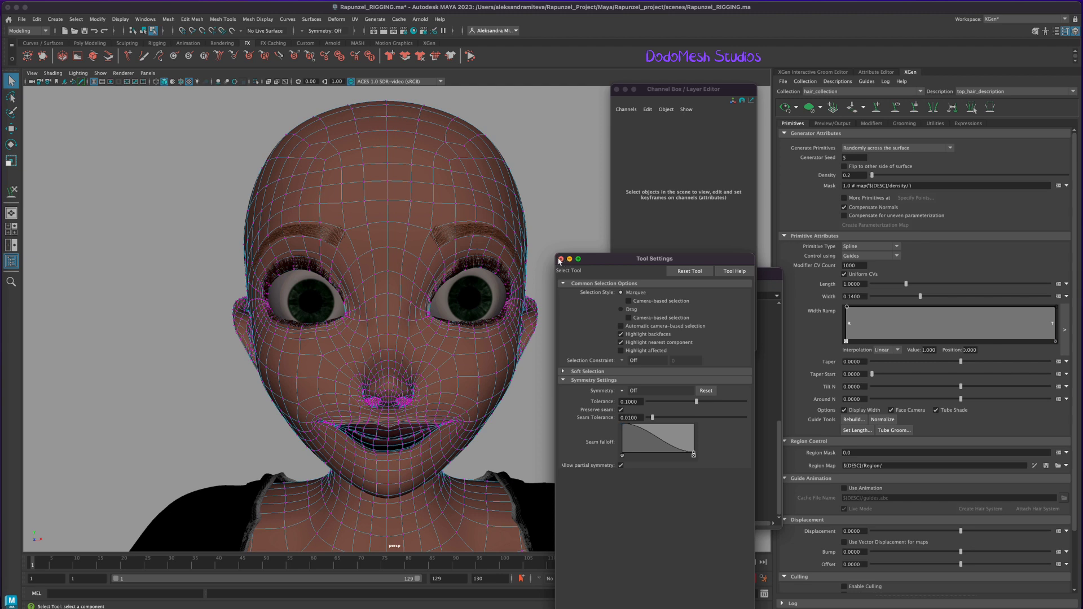
{"action": "left_click", "coordinate": [561, 260]}
Step: Paint-select only the vertices along the character's left eyebrow
{"action": "left_click", "coordinate": [7, 115]}
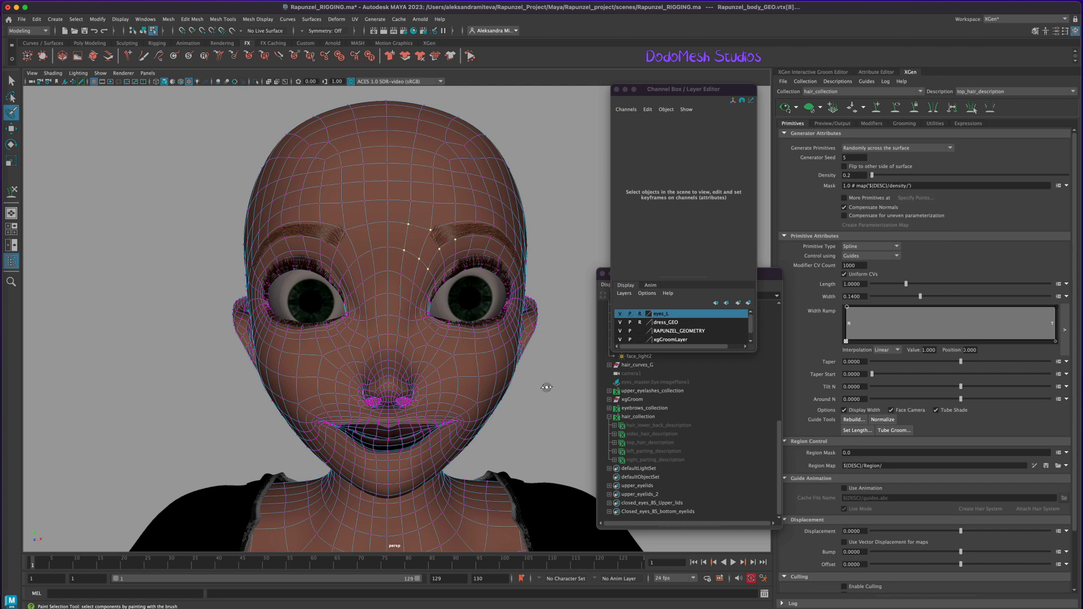
{"action": "left_click_drag", "start_coordinate": [552, 385], "coordinate": [533, 373], "text": "alt"}
{"action": "left_click_drag", "start_coordinate": [445, 217], "coordinate": [454, 219]}
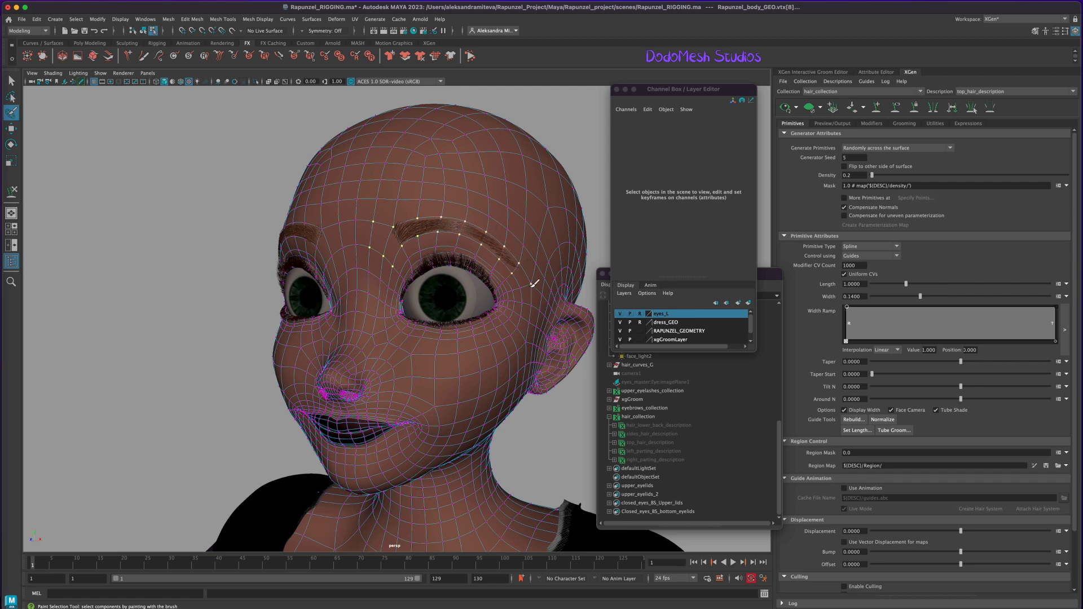
{"action": "left_click_drag", "start_coordinate": [534, 280], "coordinate": [552, 432], "text": "alt"}
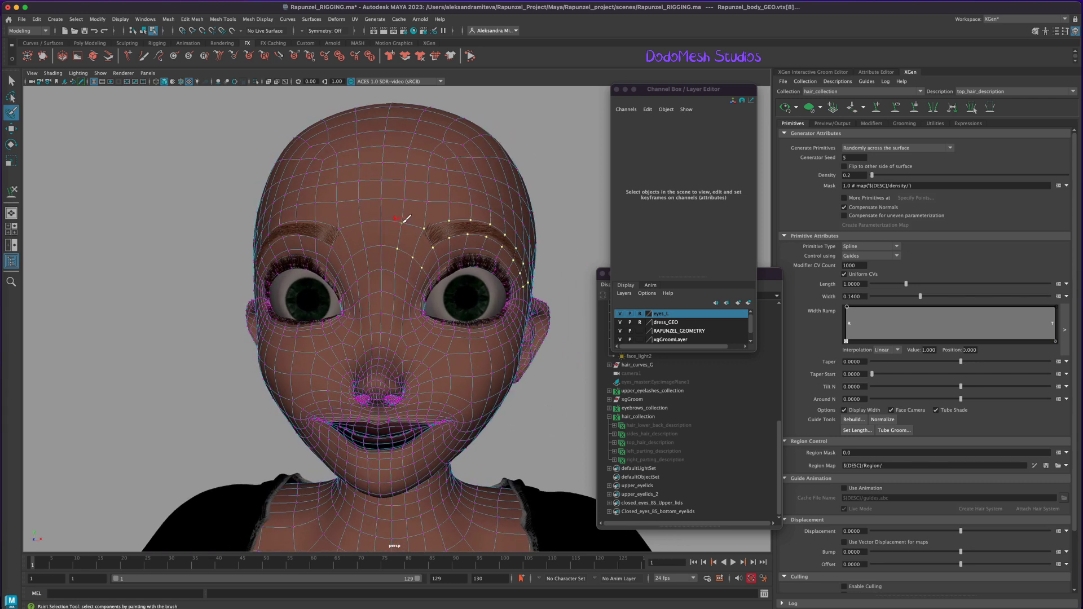
{"action": "mouse_move", "coordinate": [540, 416]}
{"action": "left_mouse_down", "text": "alt"}
{"action": "mouse_move", "coordinate": [528, 418]}
{"action": "mouse_move", "coordinate": [544, 410]}
{"action": "left_mouse_up", "text": "alt"}
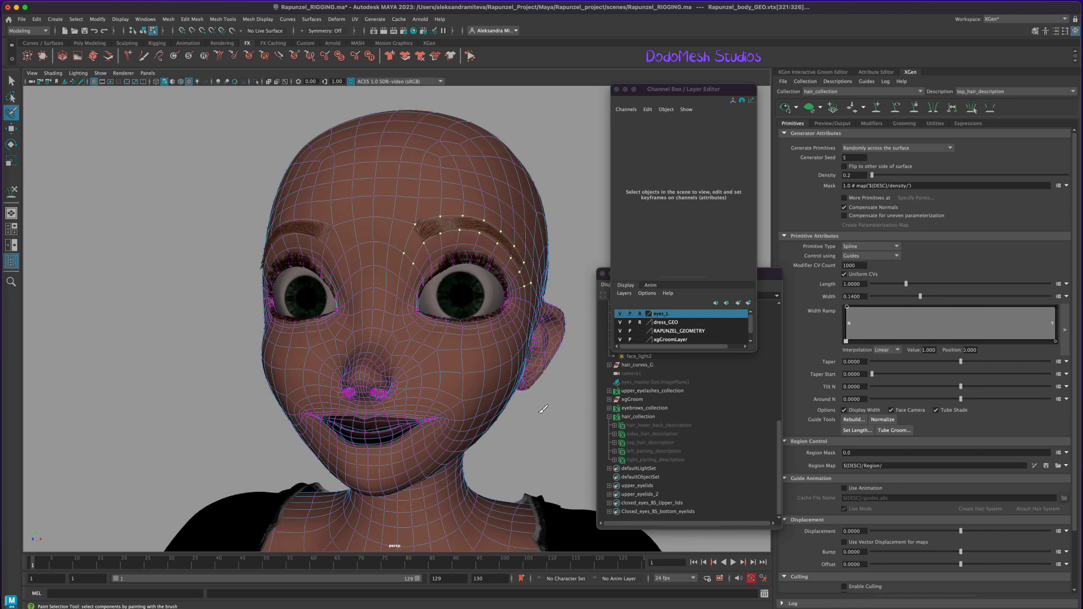
{"action": "left_click", "coordinate": [339, 21]}
{"action": "mouse_move", "coordinate": [364, 252]}
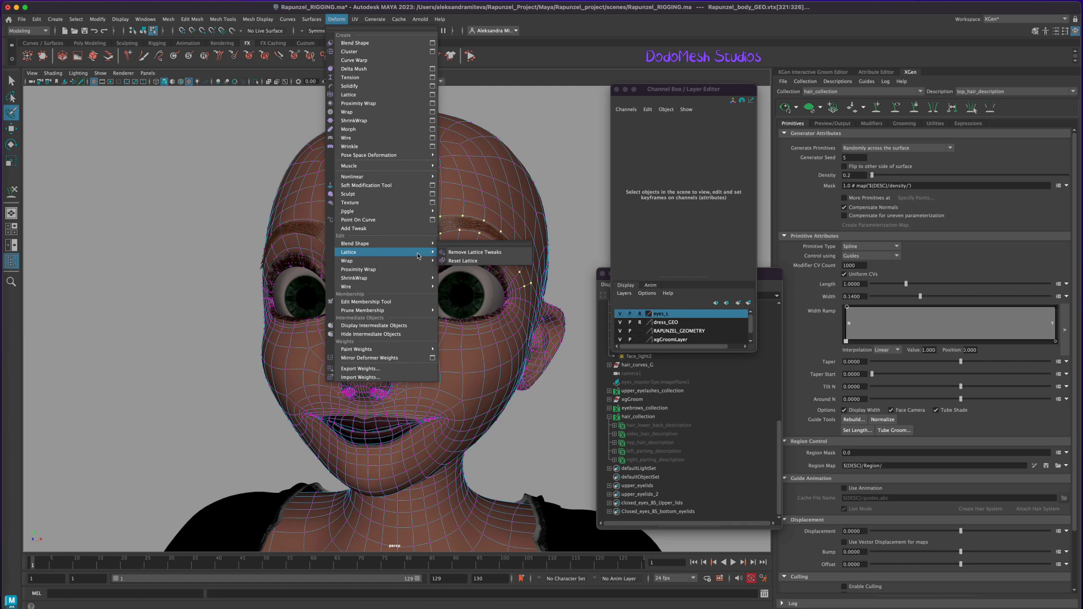
Step: Create ffd6Lattice around the left brow with S Divisions 4, then select its left two point columns
{"action": "left_click", "coordinate": [433, 95]}
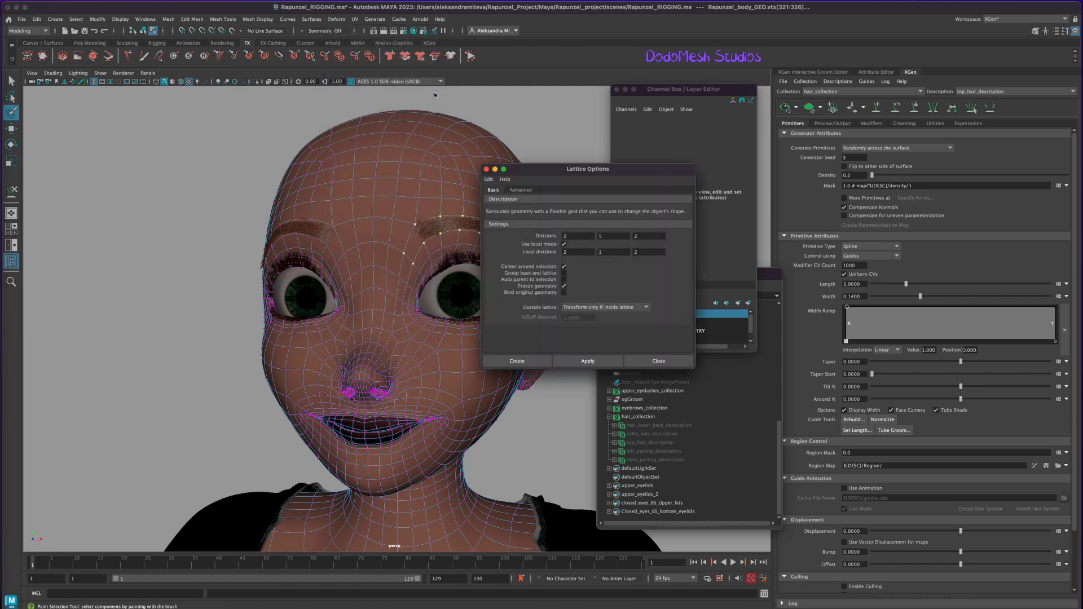
{"action": "left_click", "coordinate": [525, 361]}
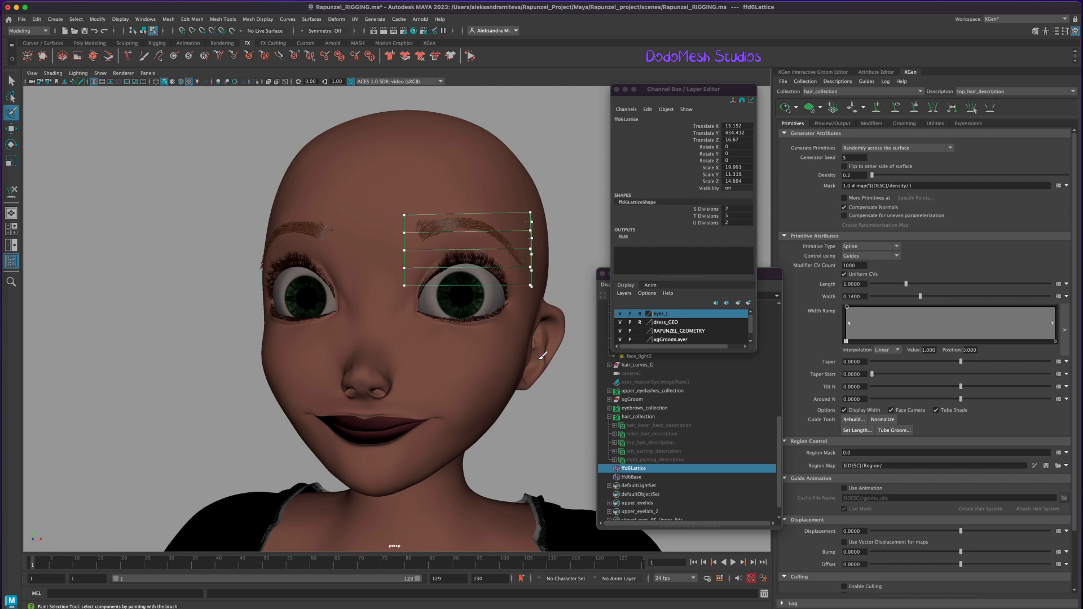
{"action": "double_click", "coordinate": [732, 209]}
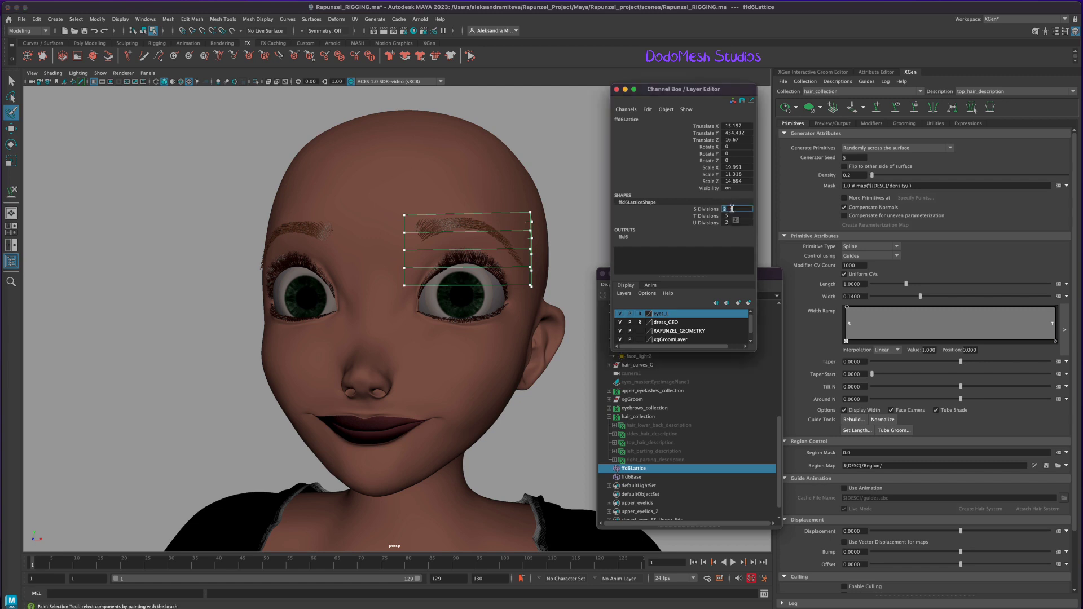
{"action": "type", "text": "5"}
{"action": "key", "text": "Return"}
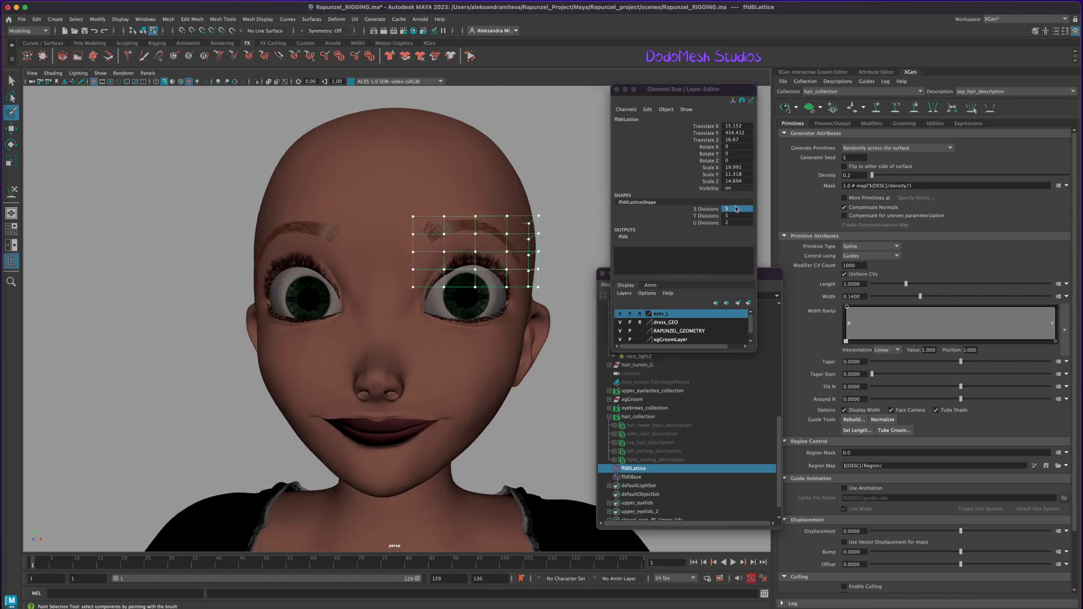
{"action": "double_click", "coordinate": [738, 208]}
{"action": "type", "text": "4"}
{"action": "key", "text": "Return"}
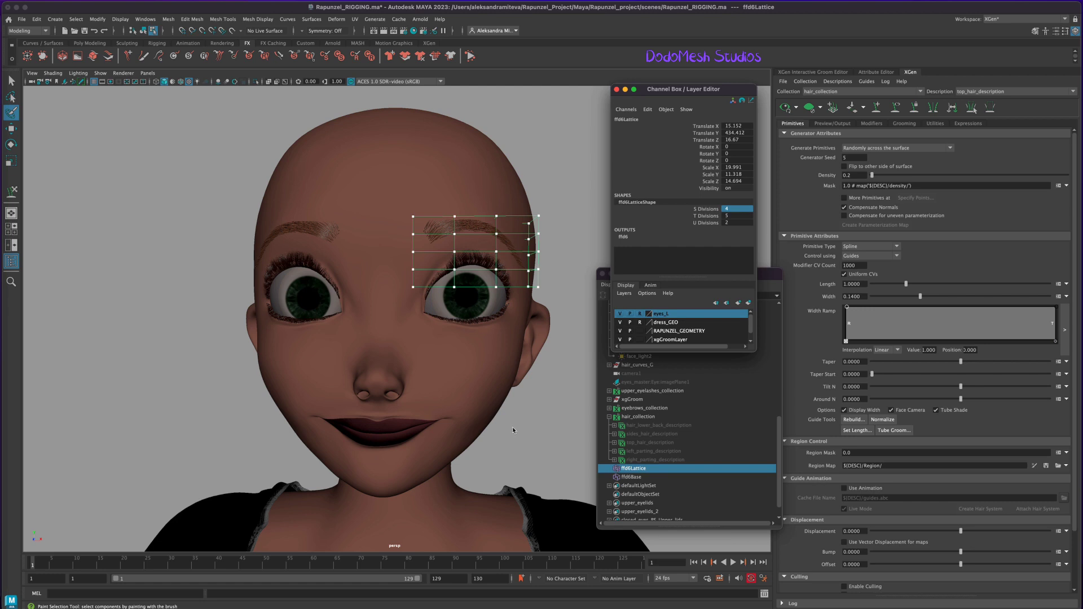
{"action": "key", "text": "q"}
{"action": "left_click_drag", "start_coordinate": [398, 206], "coordinate": [461, 304]}
Step: Test-move the selected lattice points up and vertically, undoing each move
{"action": "left_click_drag", "start_coordinate": [529, 404], "coordinate": [536, 405], "text": "alt"}
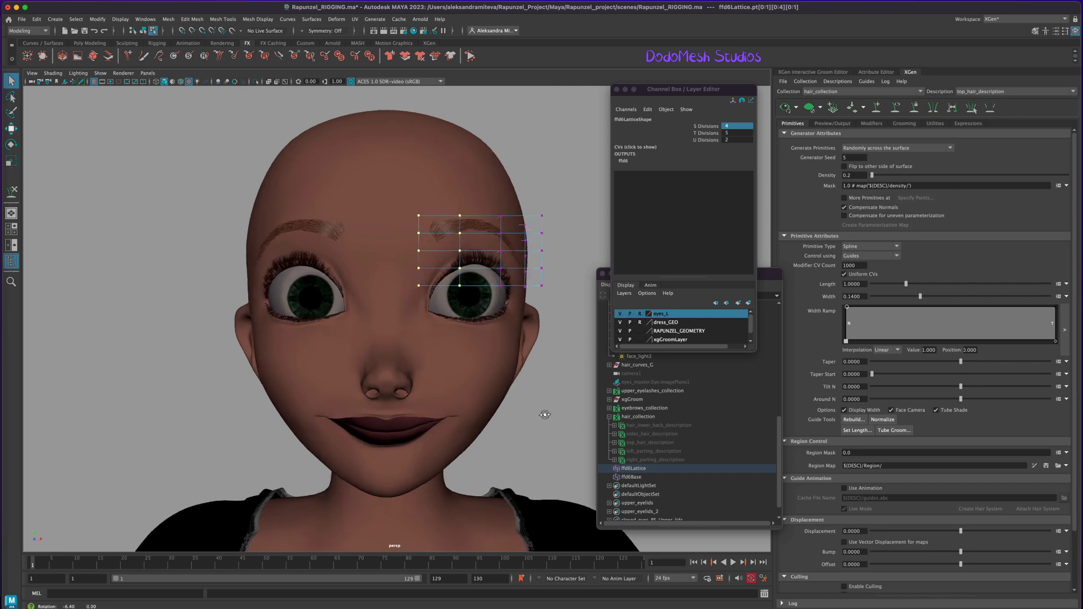
{"action": "key", "text": "w"}
{"action": "mouse_move", "coordinate": [437, 260]}
{"action": "left_mouse_down"}
{"action": "mouse_move", "coordinate": [440, 226]}
{"action": "mouse_move", "coordinate": [442, 270]}
{"action": "left_mouse_up"}
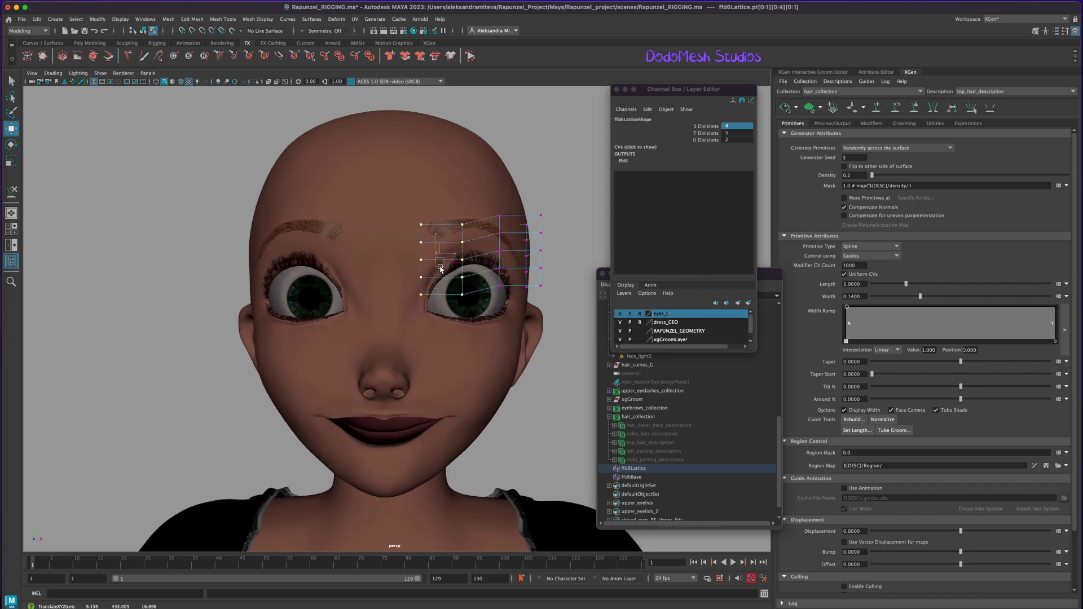
{"action": "key", "text": "ctrl+z"}
{"action": "key", "text": "ctrl+z"}
{"action": "key", "text": "ctrl+z"}
{"action": "mouse_move", "coordinate": [475, 231]}
{"action": "left_mouse_down"}
{"action": "mouse_move", "coordinate": [494, 246]}
{"action": "mouse_move", "coordinate": [555, 414]}
{"action": "left_mouse_up"}
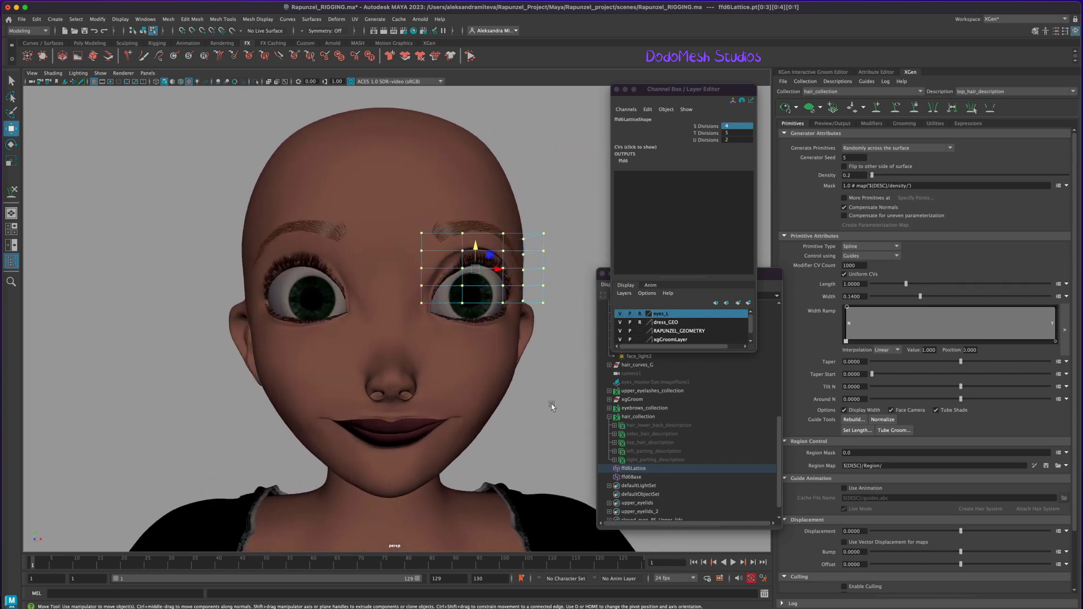
{"action": "key", "text": "ctrl+z"}
Step: Test-rotate the lattice points, undo the rotation, and select ffd6Lattice
{"action": "key", "text": "e"}
{"action": "left_click_drag", "start_coordinate": [489, 275], "coordinate": [482, 255]}
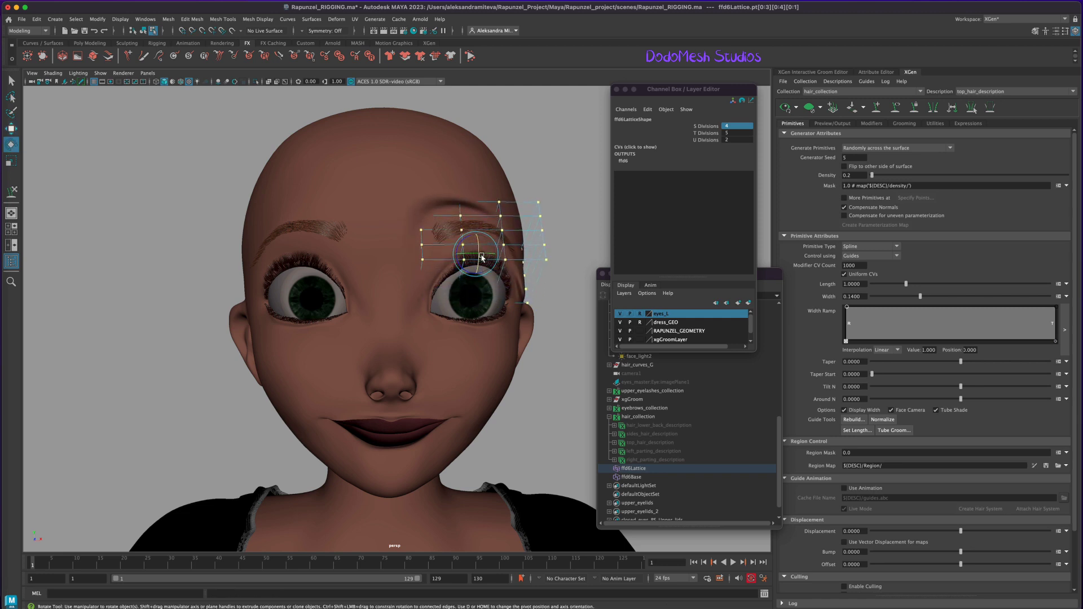
{"action": "left_click_drag", "start_coordinate": [544, 404], "coordinate": [523, 401], "text": "alt"}
{"action": "key", "text": "ctrl+z"}
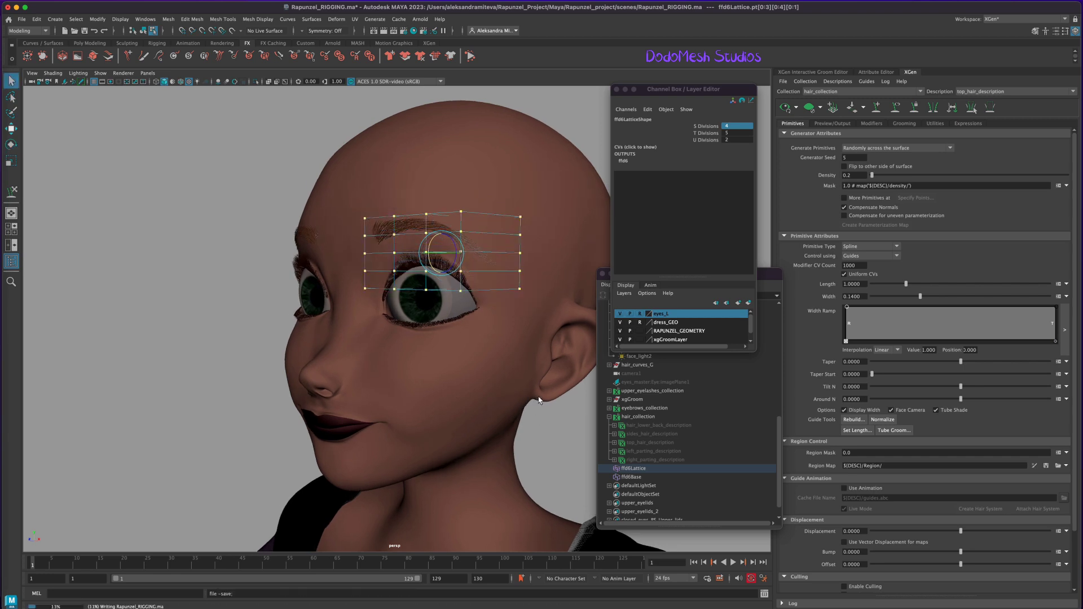
{"action": "left_click_drag", "start_coordinate": [553, 457], "coordinate": [543, 460], "text": "alt"}
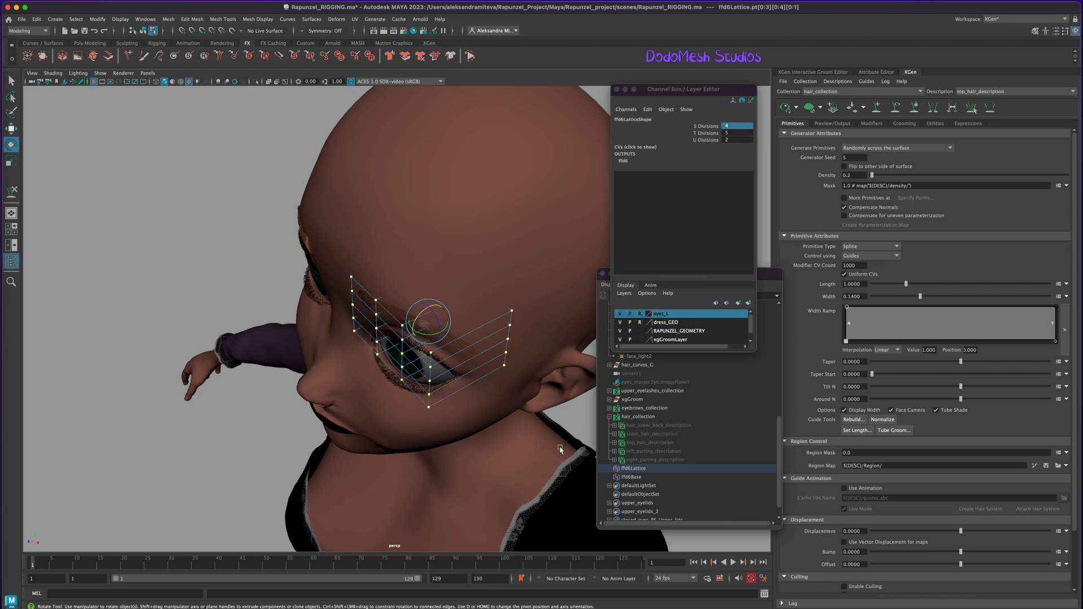
{"action": "left_click", "coordinate": [649, 471]}
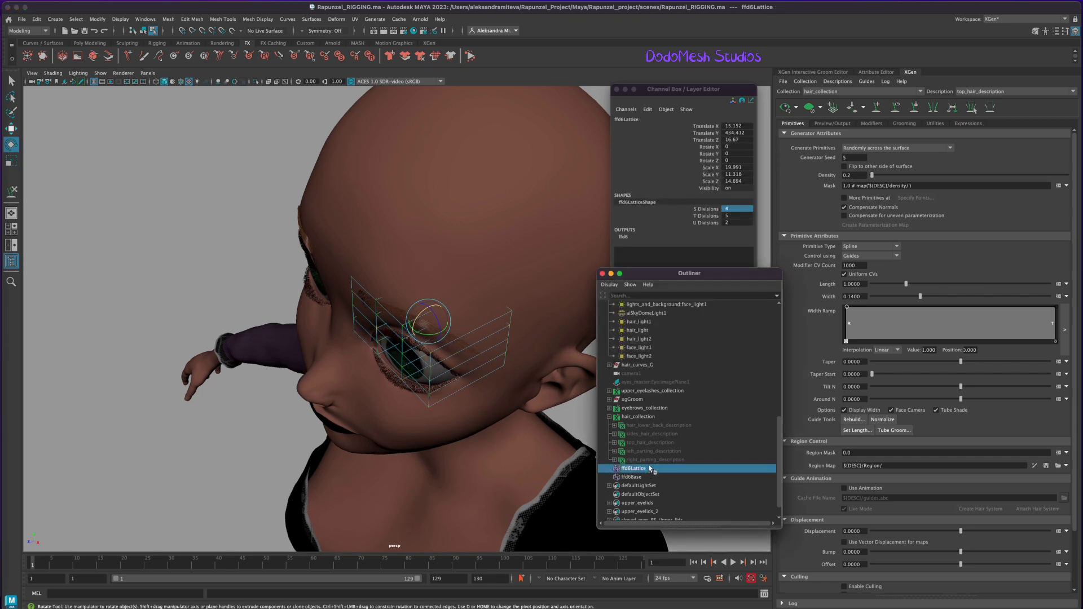
{"action": "double_click", "coordinate": [732, 223]}
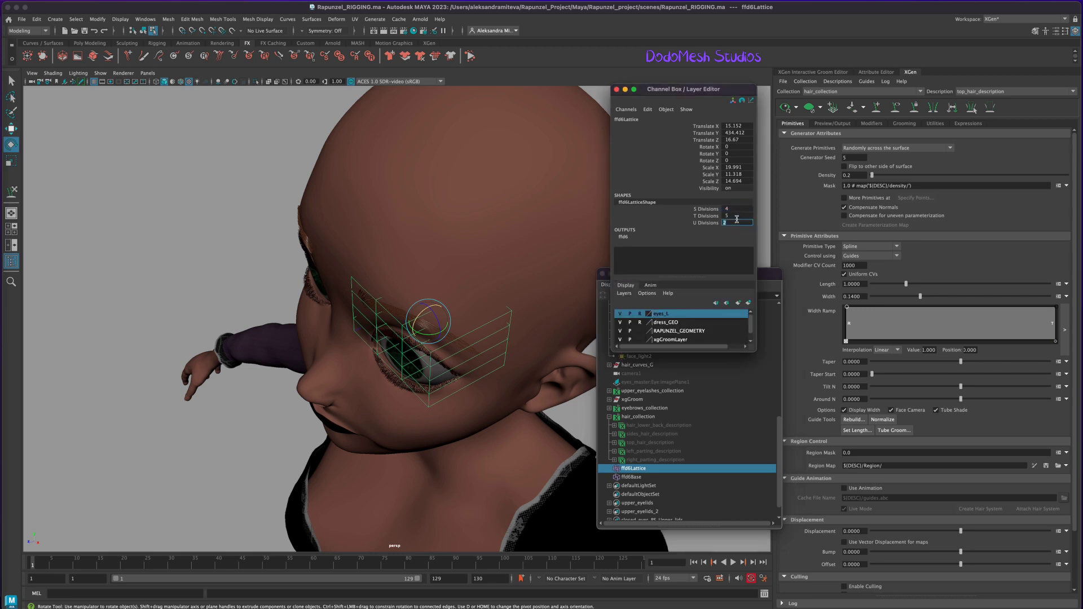
{"action": "type", "text": "3"}
{"action": "key", "text": "Return"}
{"action": "left_click_drag", "start_coordinate": [259, 462], "coordinate": [280, 444], "text": "alt"}
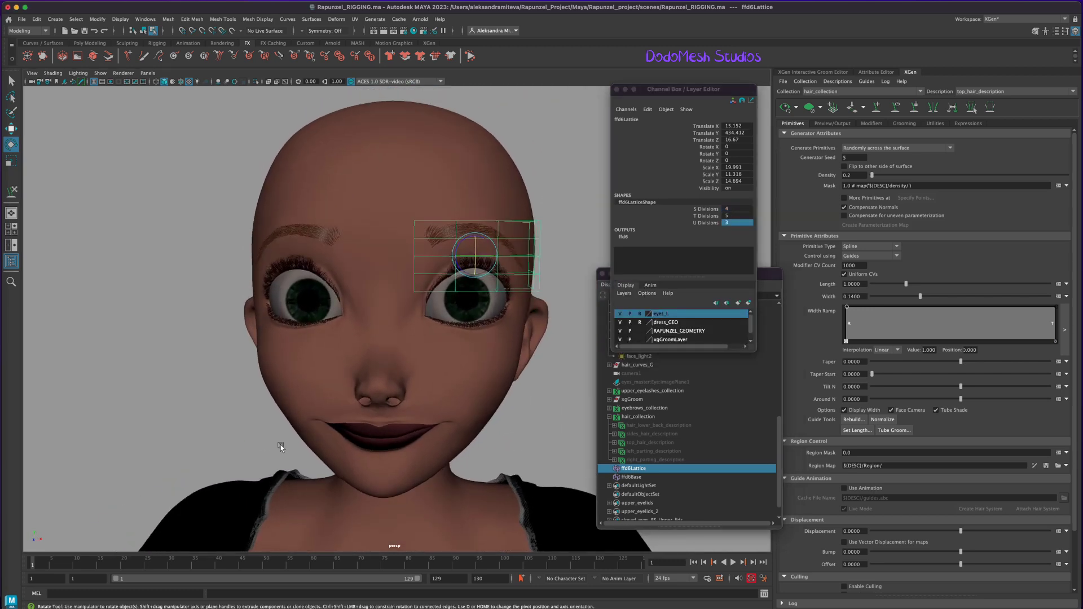
{"action": "right_click_drag", "start_coordinate": [488, 283], "coordinate": [489, 272]}
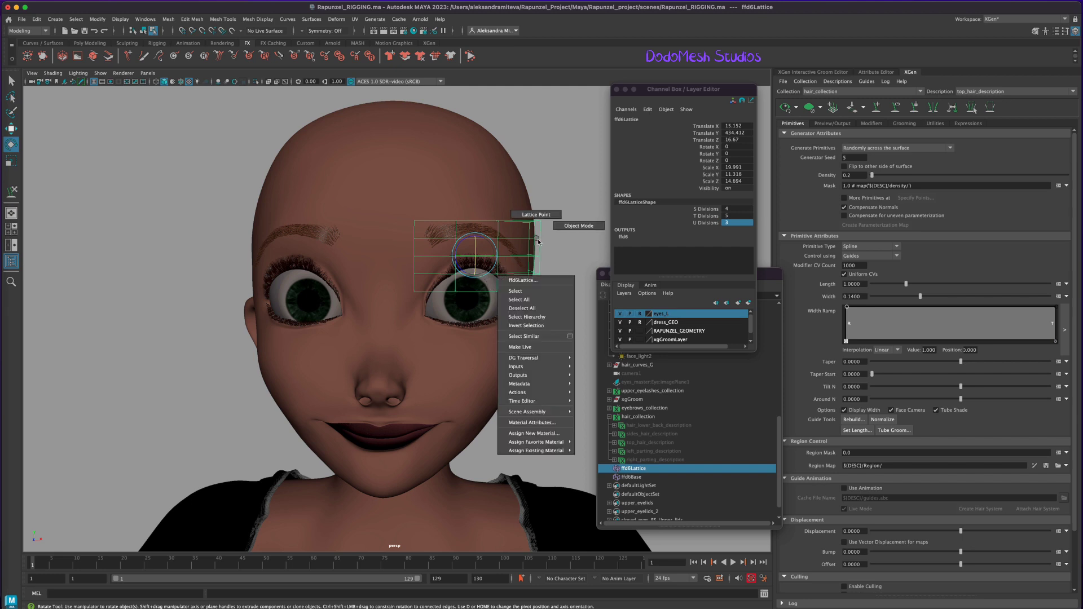
{"action": "mouse_move", "coordinate": [447, 202]}
{"action": "left_mouse_down"}
{"action": "mouse_move", "coordinate": [506, 307]}
{"action": "mouse_move", "coordinate": [535, 415]}
{"action": "left_mouse_up"}
{"action": "key", "text": "4"}
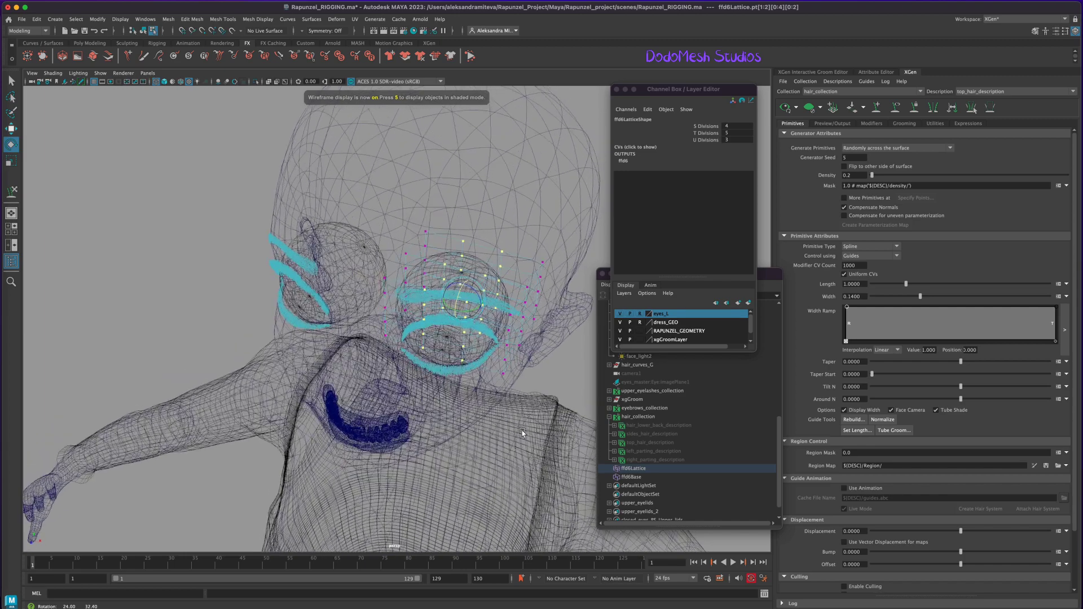
{"action": "key", "text": "6"}
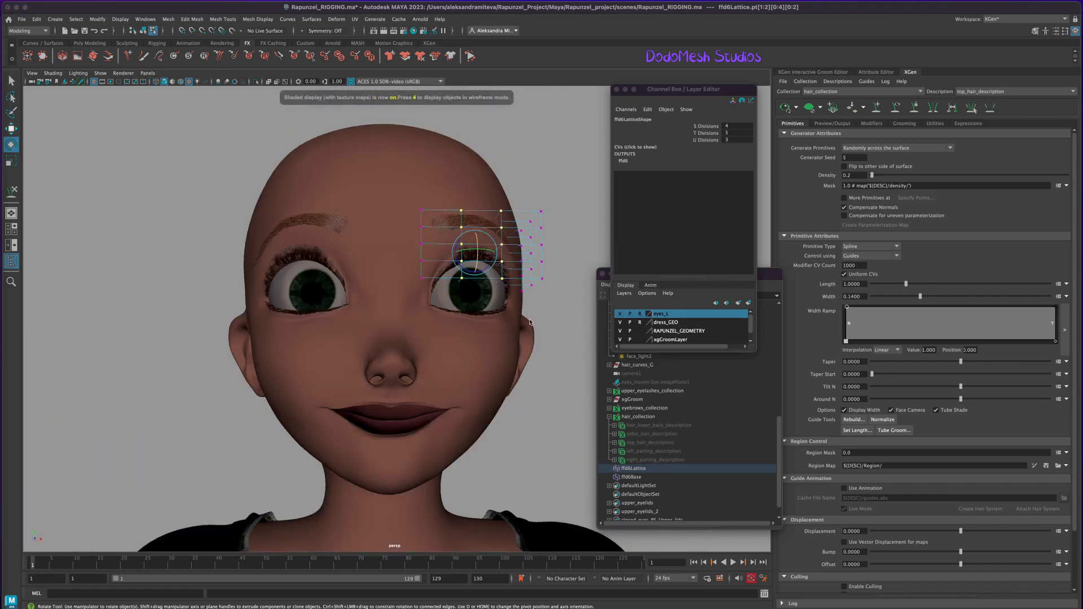
{"action": "mouse_move", "coordinate": [543, 380]}
{"action": "left_mouse_down", "text": "alt"}
{"action": "mouse_move", "coordinate": [404, 265]}
{"action": "mouse_move", "coordinate": [585, 433]}
{"action": "left_mouse_up", "text": "alt"}
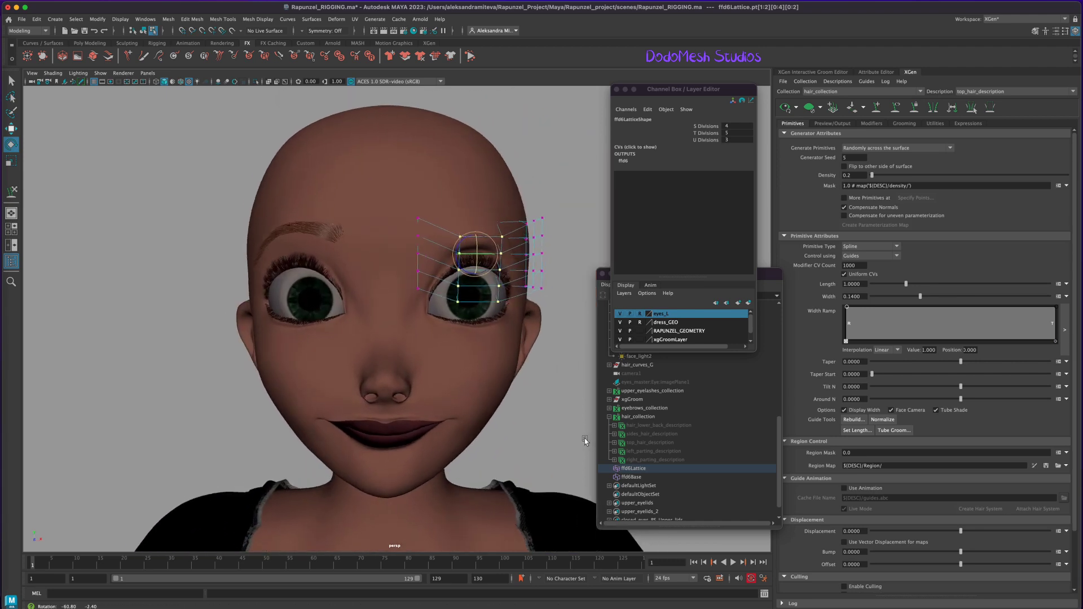
{"action": "mouse_move", "coordinate": [562, 414]}
{"action": "left_mouse_down", "text": "alt"}
{"action": "mouse_move", "coordinate": [552, 434]}
{"action": "mouse_move", "coordinate": [551, 424]}
{"action": "left_mouse_up", "text": "alt"}
{"action": "double_click", "coordinate": [644, 469]}
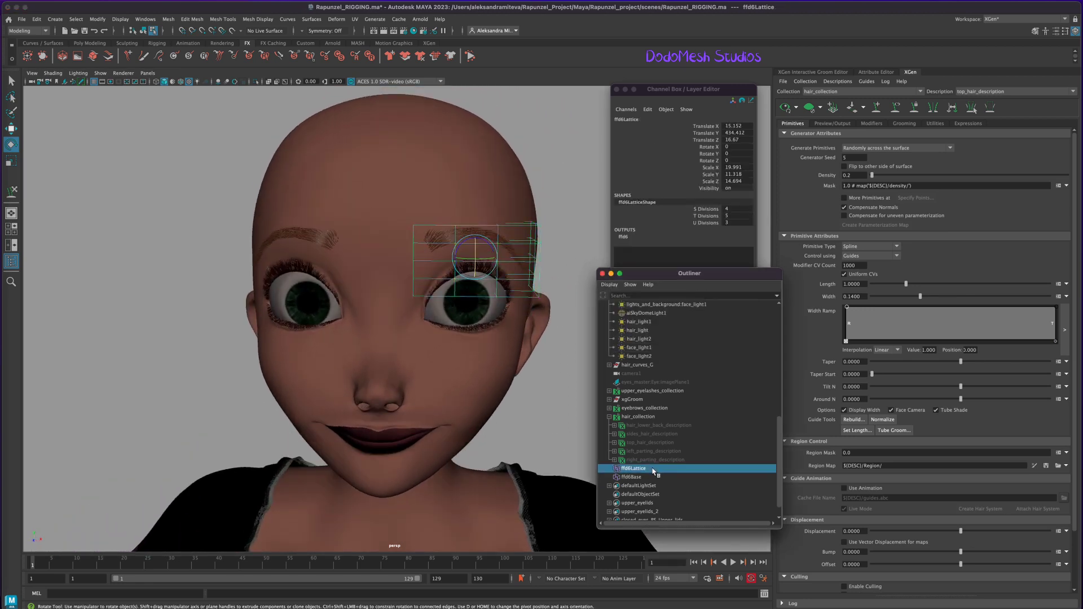
{"action": "type", "text": "_eyebrow_L"}
Step: Confirm the names ffd6Lattice_eyebrow_L for the lattice and ffd6Base_eyebrow_L for its base
{"action": "key", "text": "Return"}
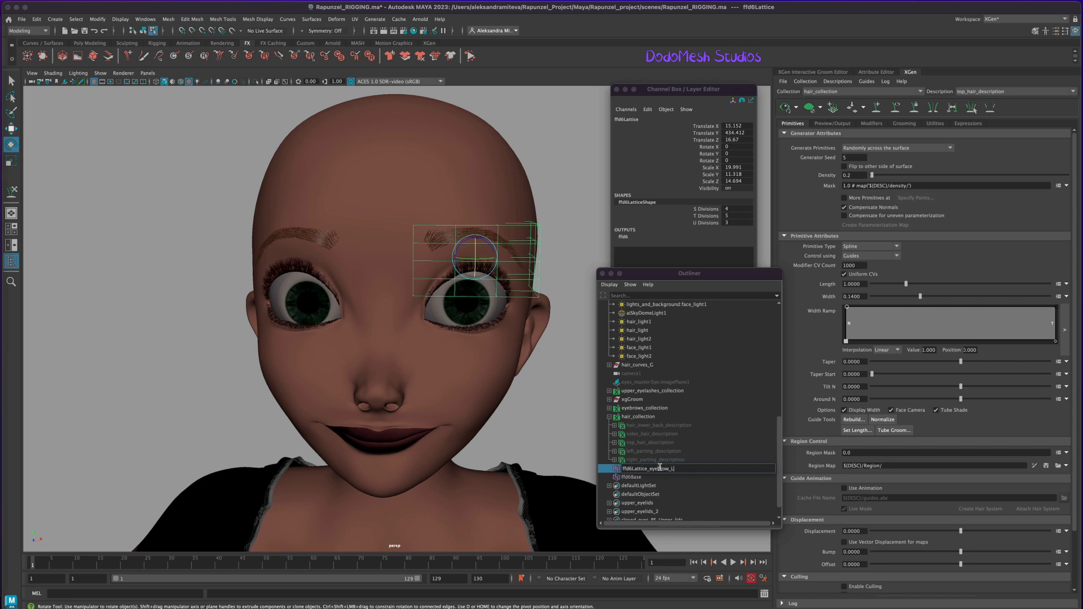
{"action": "key", "text": "Return"}
{"action": "double_click", "coordinate": [654, 477]}
{"action": "type", "text": "_eyebrow_L"}
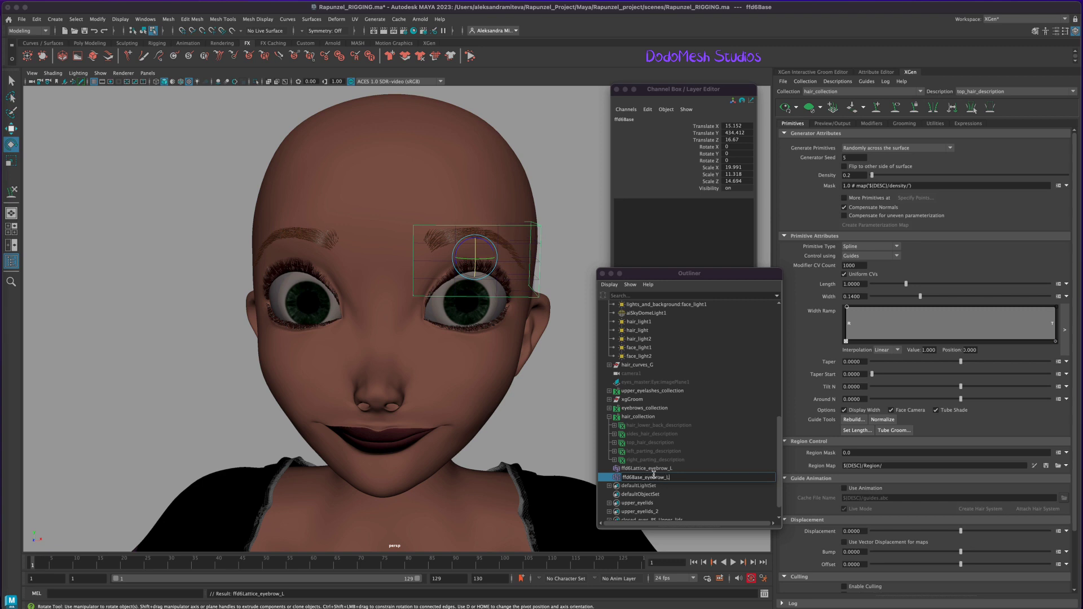
{"action": "key", "text": "Return"}
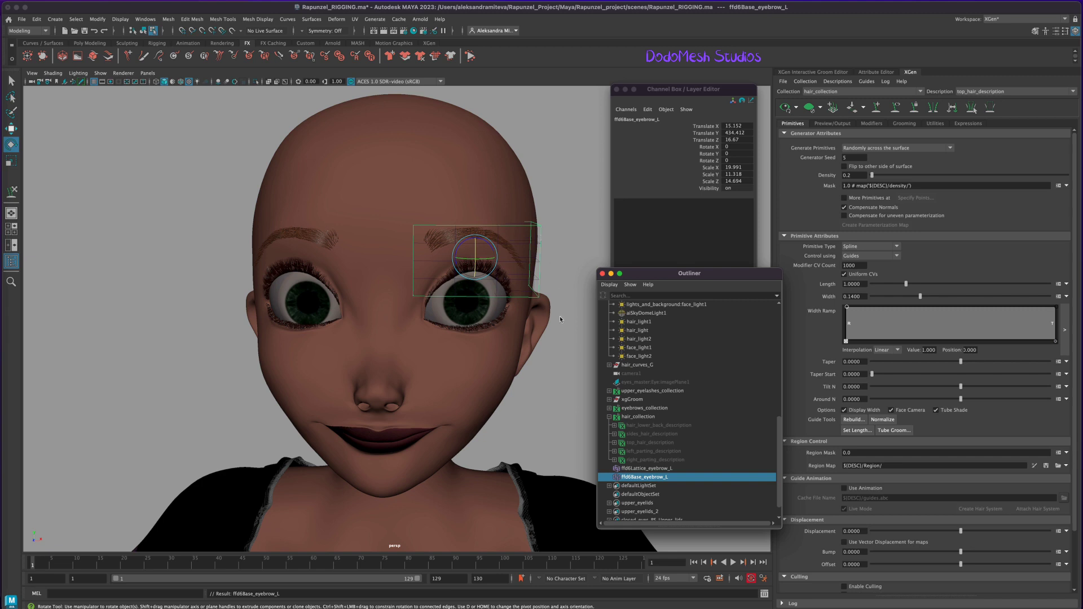
Step: Tumble the view and reselect ffd6Lattice_eyebrow_L
{"action": "left_click_drag", "start_coordinate": [560, 320], "coordinate": [561, 307], "text": "alt"}
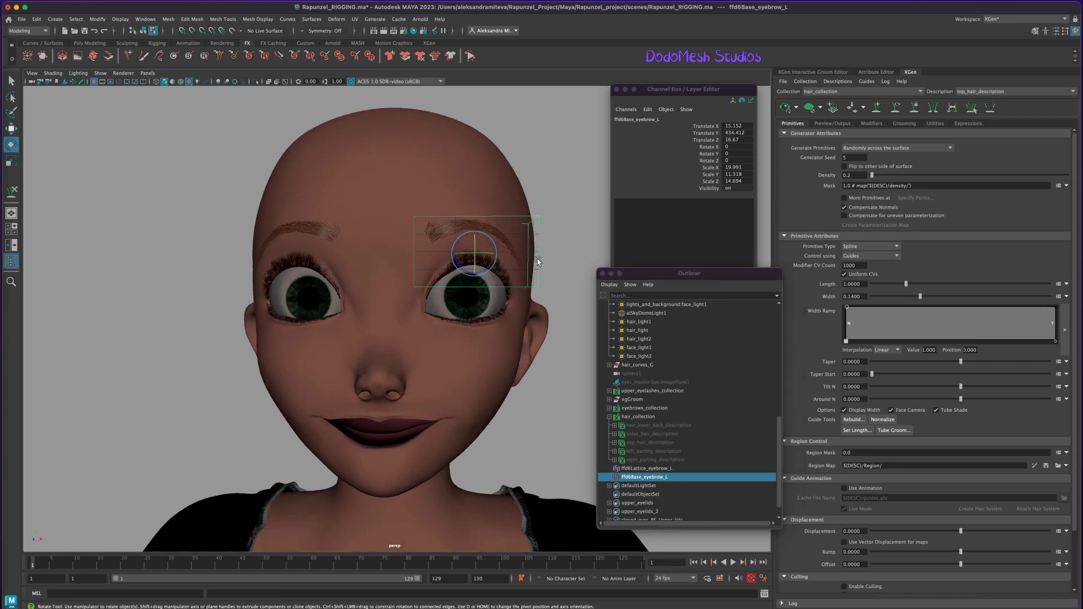
{"action": "right_click_drag", "start_coordinate": [537, 261], "coordinate": [567, 234]}
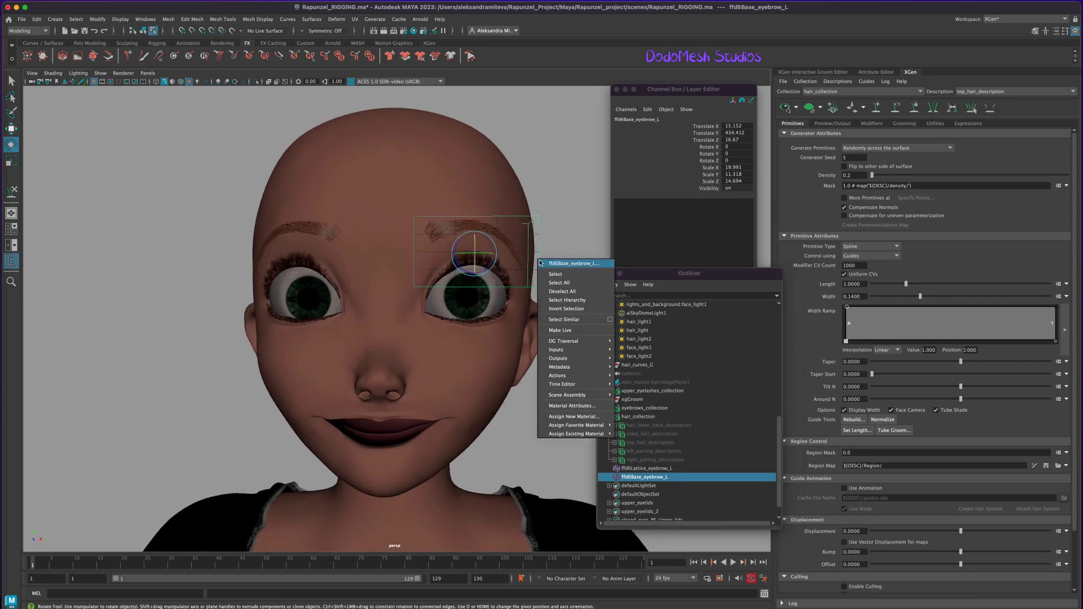
{"action": "left_click", "coordinate": [641, 468]}
{"action": "right_click", "coordinate": [539, 252]}
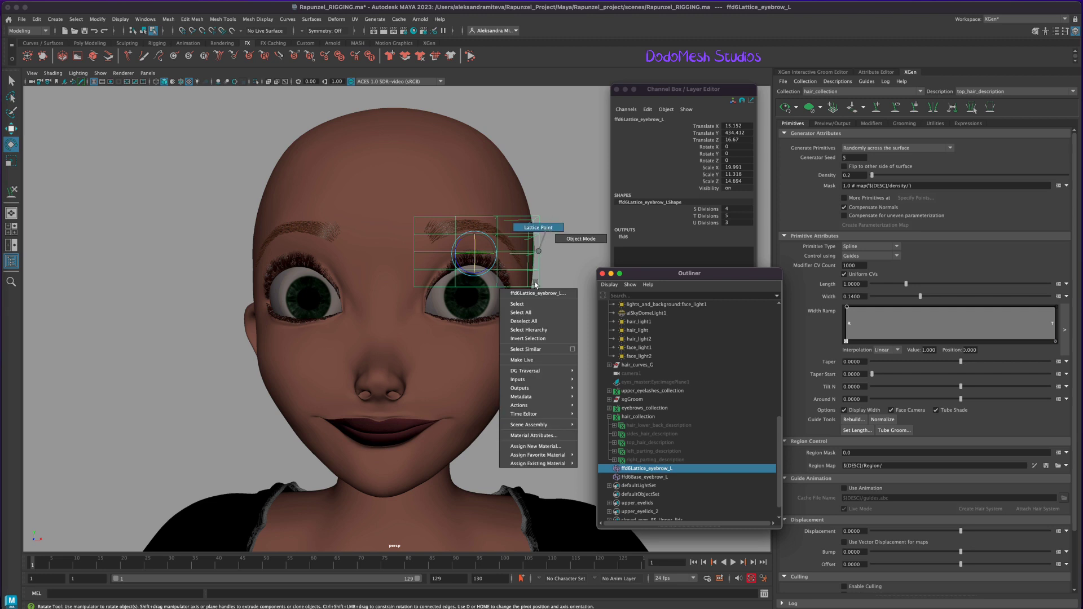
Step: Switch the lattice to Lattice Point mode, select the leftmost column and test-move it
{"action": "left_click", "coordinate": [548, 229]}
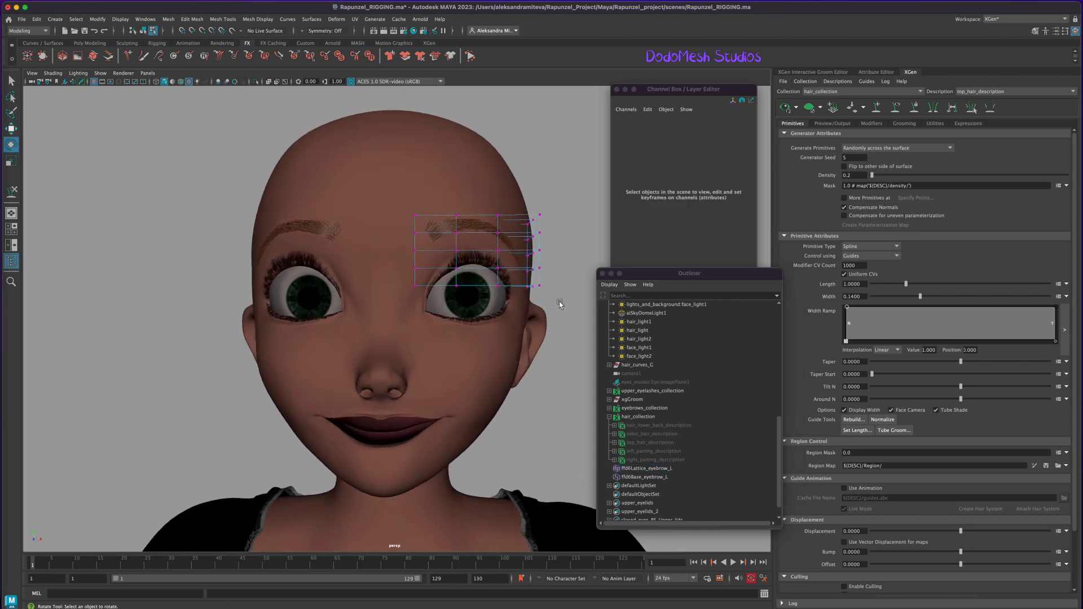
{"action": "left_click_drag", "start_coordinate": [564, 296], "coordinate": [560, 303], "text": "alt"}
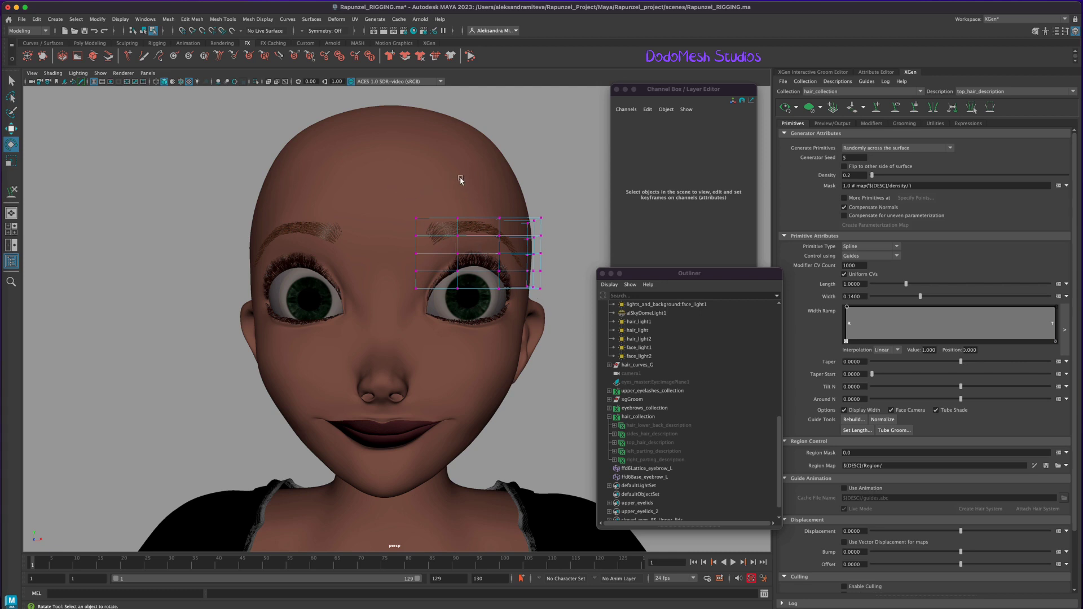
{"action": "left_click_drag", "start_coordinate": [402, 195], "coordinate": [432, 312]}
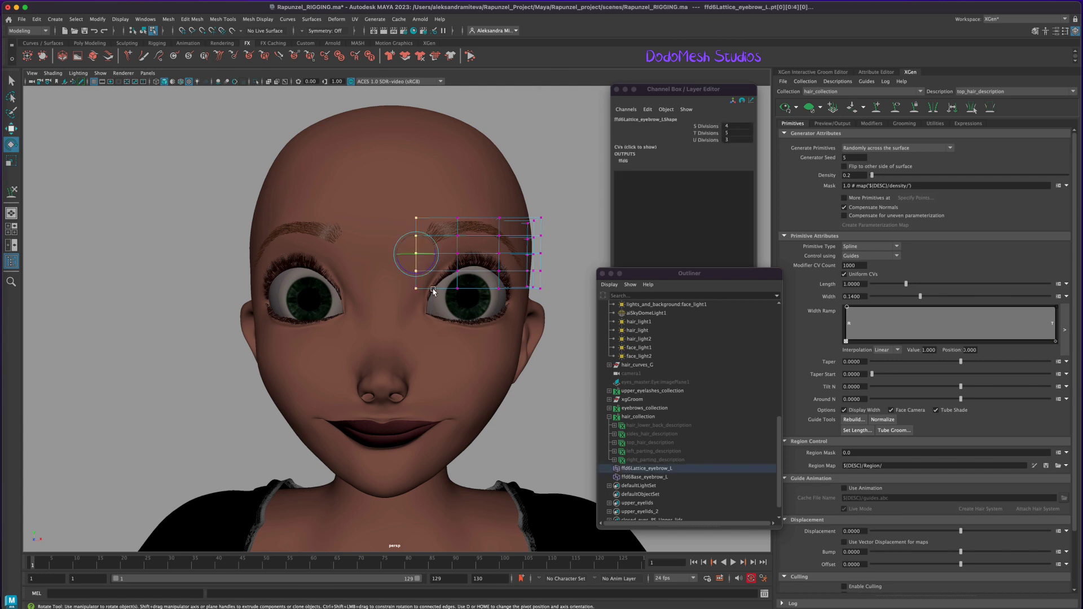
{"action": "key", "text": "w"}
{"action": "left_click_drag", "start_coordinate": [418, 255], "coordinate": [422, 295]}
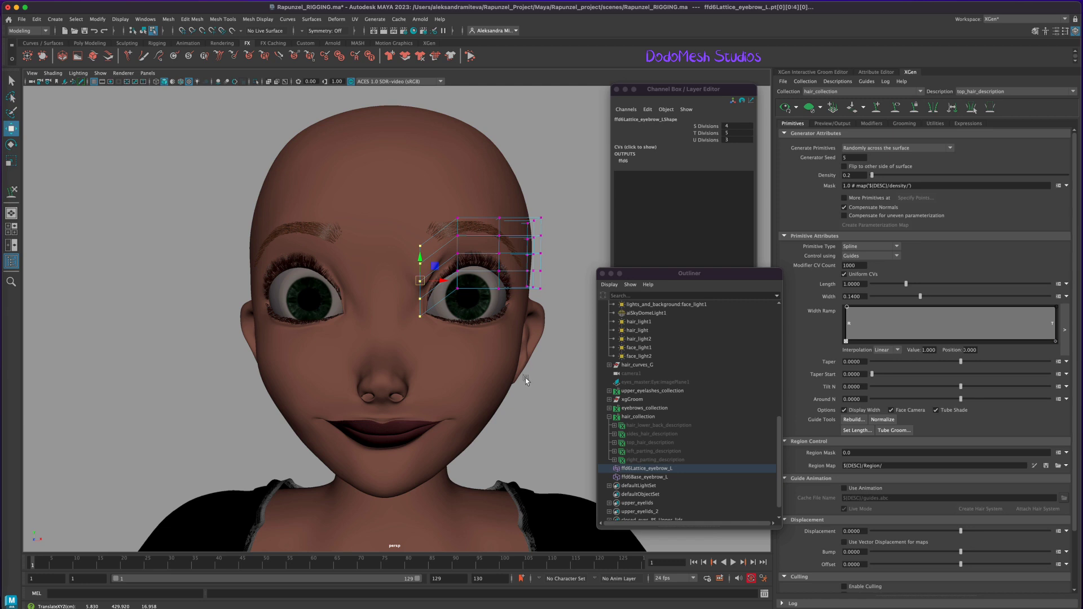
{"action": "mouse_move", "coordinate": [525, 378]}
{"action": "left_mouse_down", "text": "alt"}
{"action": "mouse_move", "coordinate": [436, 280]}
{"action": "mouse_move", "coordinate": [404, 267]}
{"action": "mouse_move", "coordinate": [405, 253]}
{"action": "left_mouse_up", "text": "alt"}
Step: Test-rotate the lattice points, pick the second column, and undo the test
{"action": "key", "text": "e"}
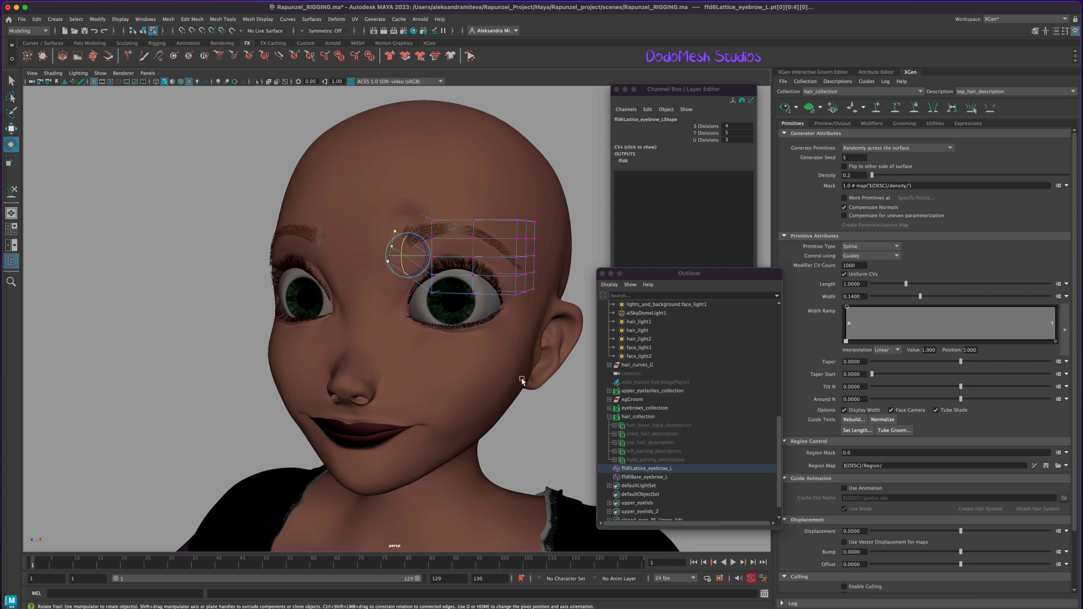
{"action": "left_click_drag", "start_coordinate": [534, 404], "coordinate": [551, 430], "text": "alt"}
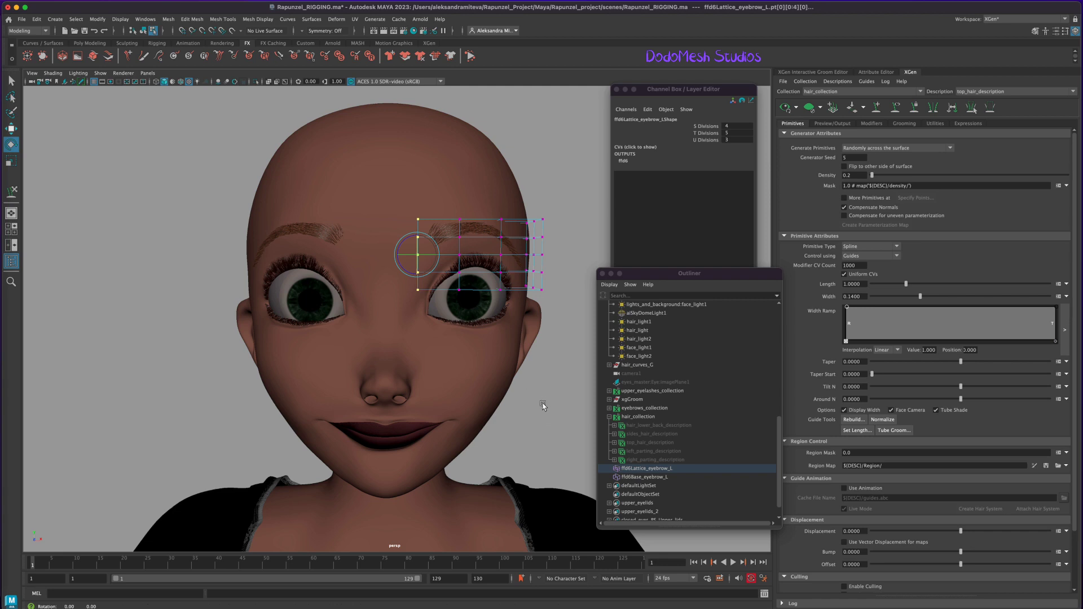
{"action": "left_click_drag", "start_coordinate": [541, 398], "coordinate": [542, 406], "text": "alt"}
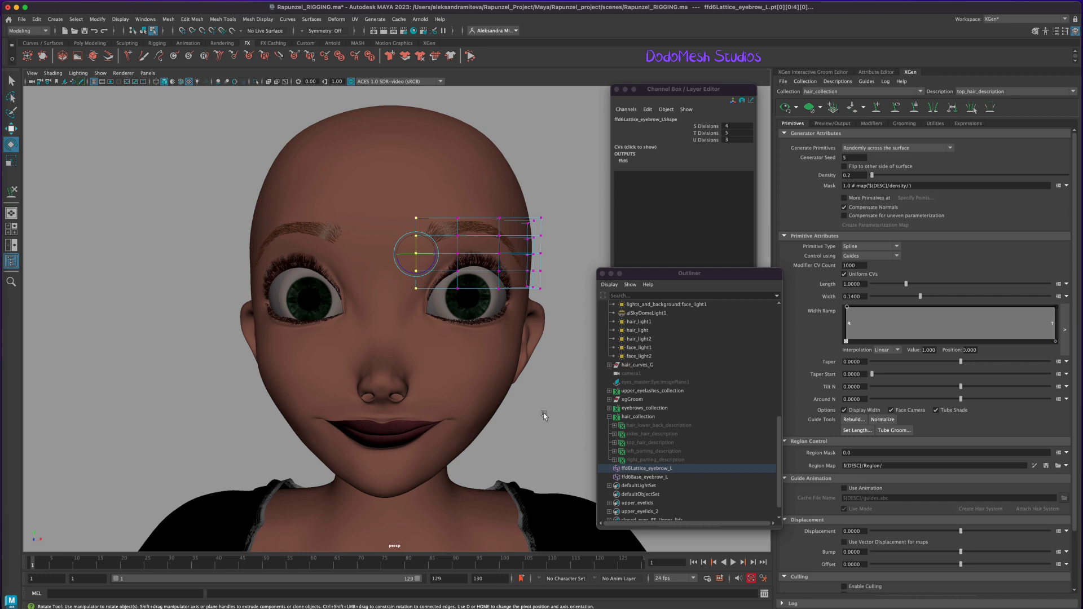
{"action": "left_click_drag", "start_coordinate": [542, 413], "coordinate": [542, 416], "text": "alt"}
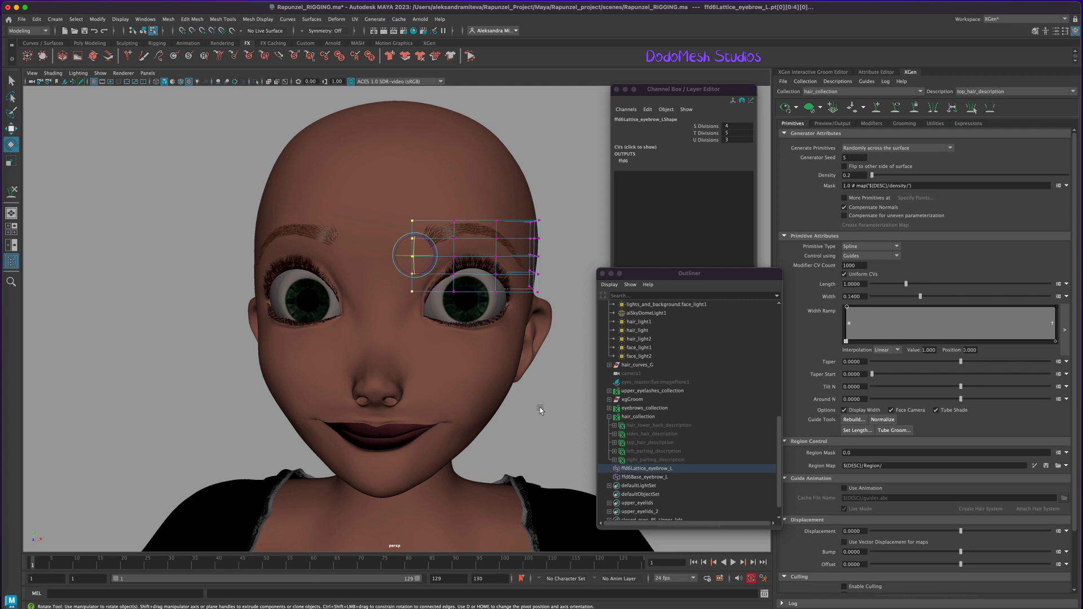
{"action": "mouse_move", "coordinate": [446, 212]}
{"action": "left_mouse_down"}
{"action": "mouse_move", "coordinate": [468, 307]}
{"action": "mouse_move", "coordinate": [458, 269]}
{"action": "left_mouse_up"}
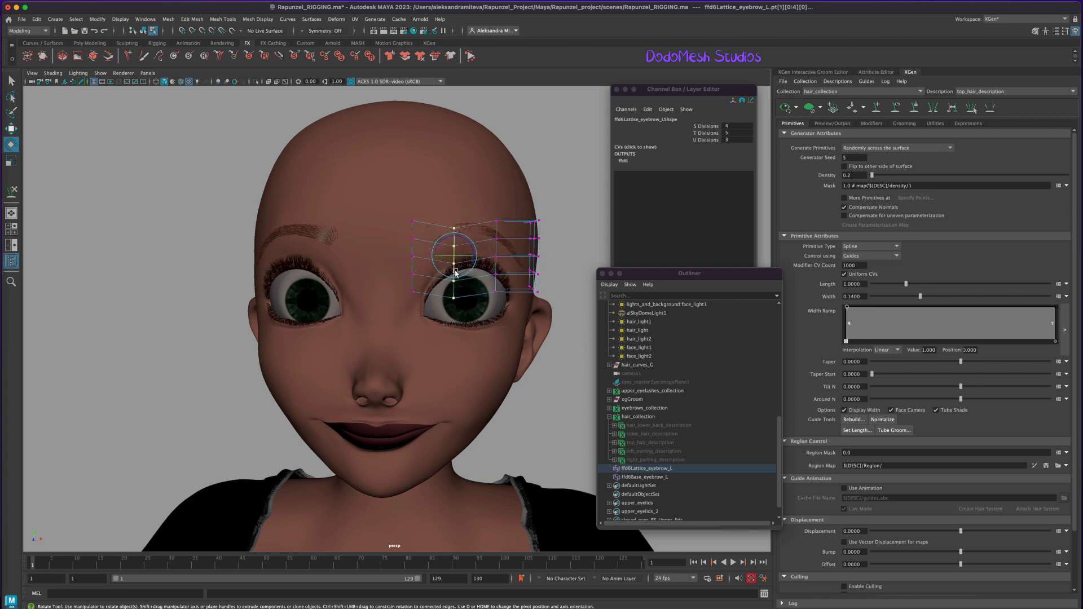
{"action": "key", "text": "ctrl+z"}
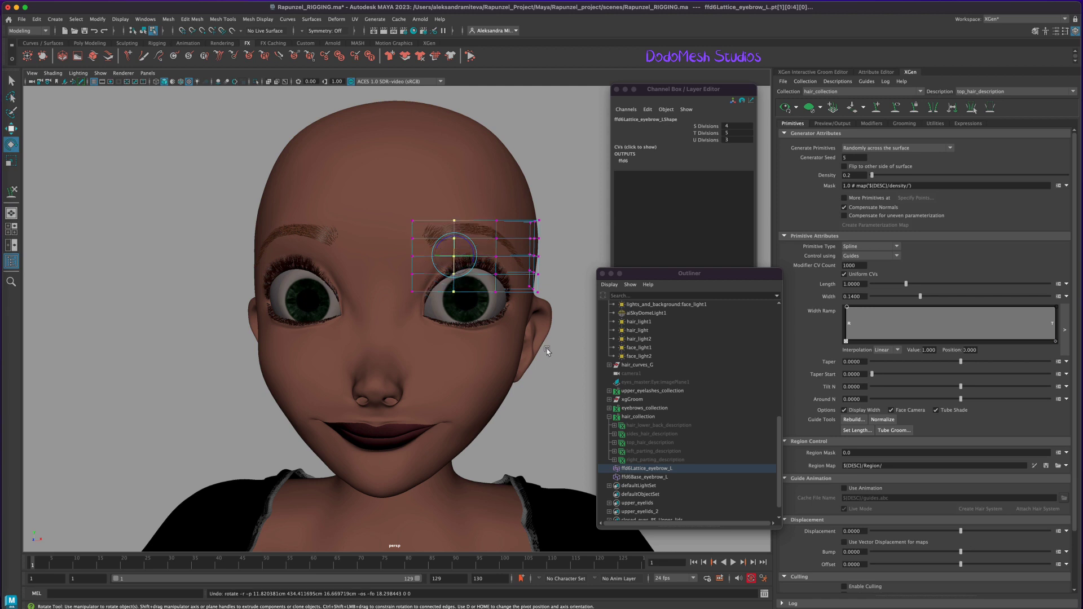
Step: Reselect the leftmost point column and check it in wireframe (4) before returning to shaded (6)
{"action": "left_click_drag", "start_coordinate": [402, 214], "coordinate": [424, 323]}
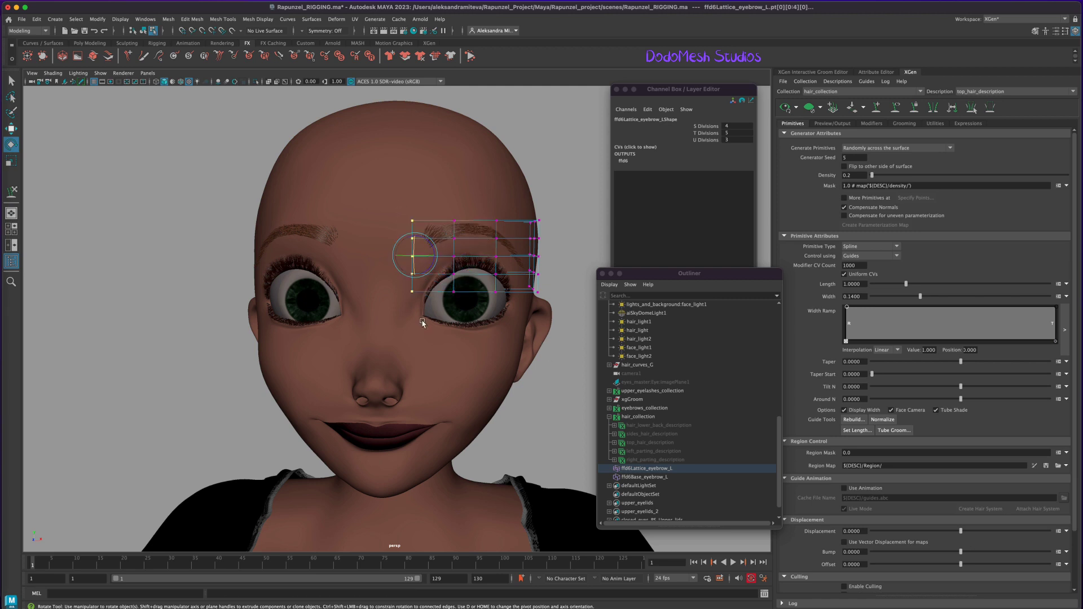
{"action": "key", "text": "4"}
{"action": "left_click_drag", "start_coordinate": [542, 412], "coordinate": [543, 412], "text": "alt"}
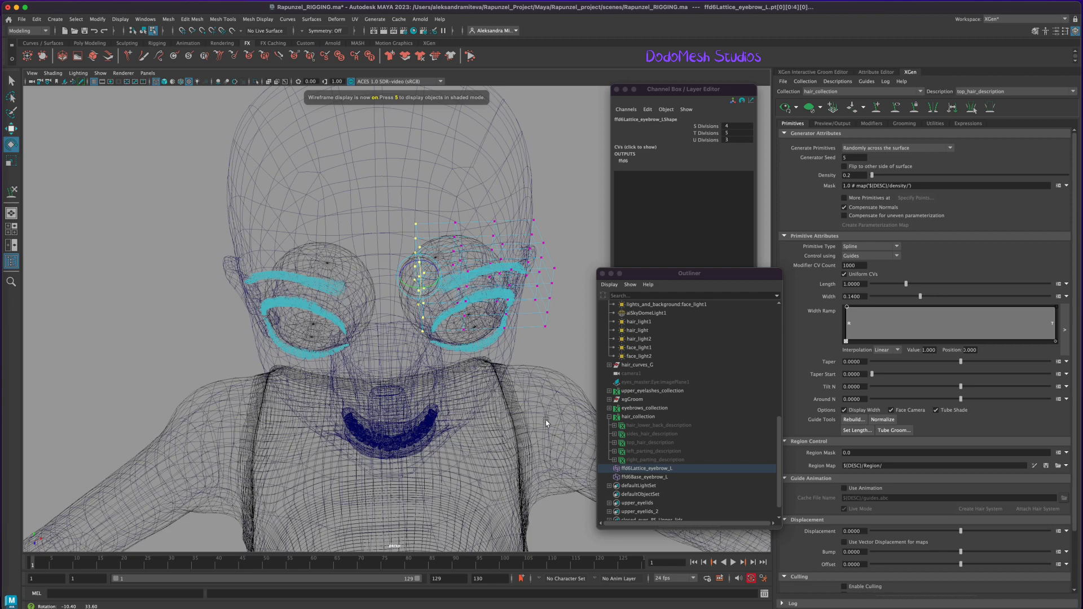
{"action": "key", "text": "6"}
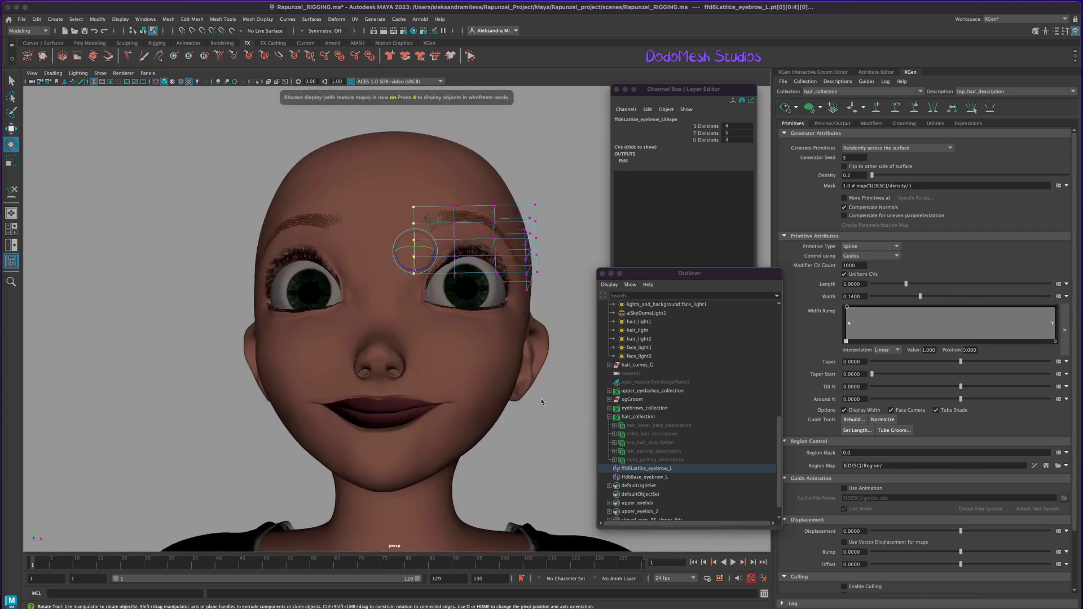
{"action": "left_click_drag", "start_coordinate": [540, 412], "coordinate": [542, 414], "text": "alt"}
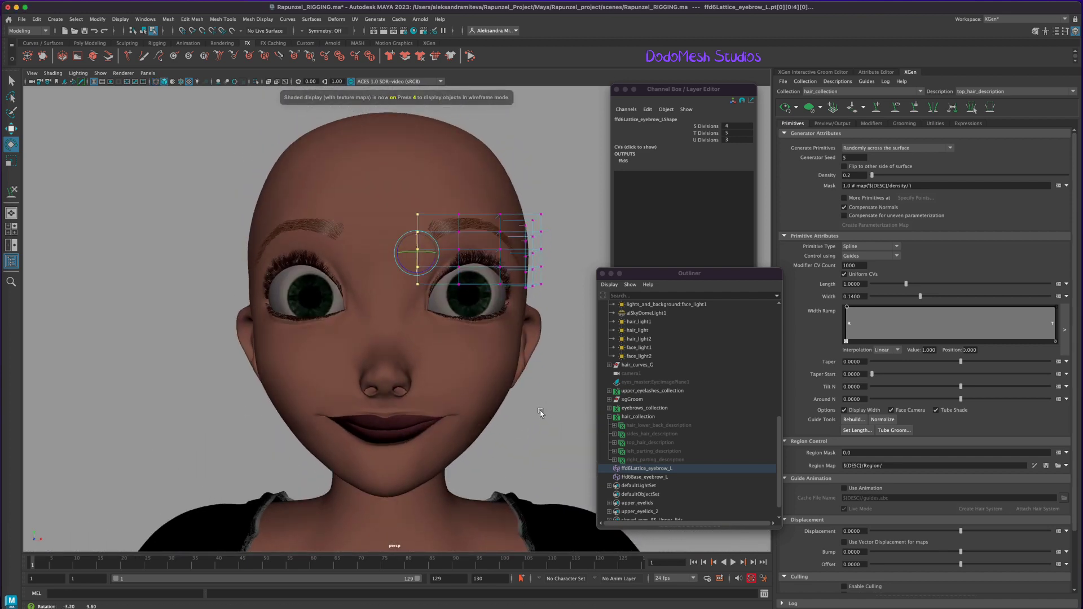
Step: Switch to the Rigging menu set and create cluster1Handle on the selected lattice points
{"action": "left_click", "coordinate": [27, 30]}
{"action": "left_click", "coordinate": [25, 49]}
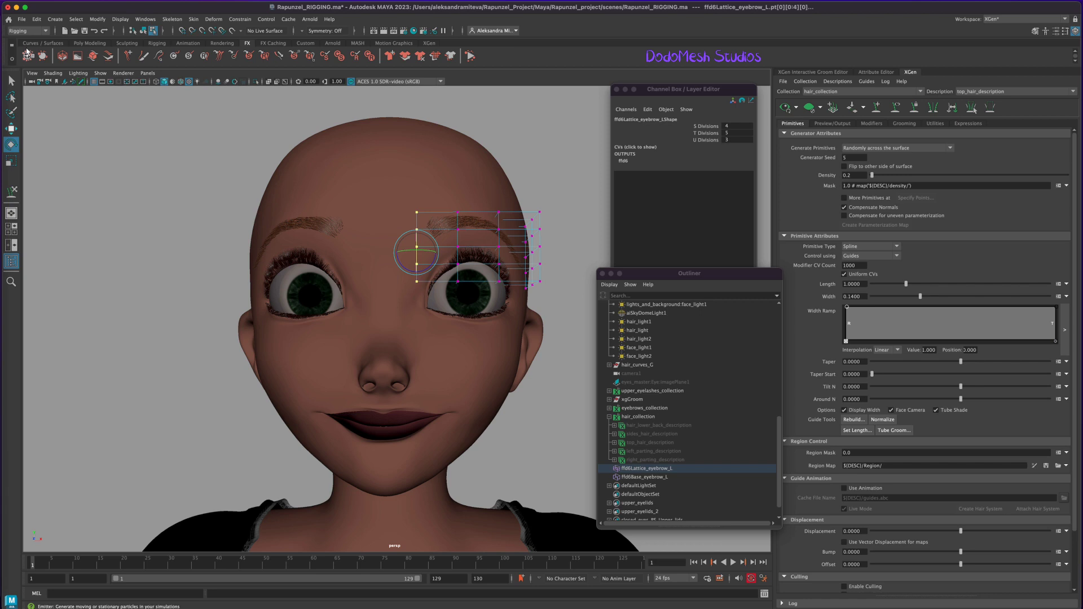
{"action": "left_click", "coordinate": [213, 19]}
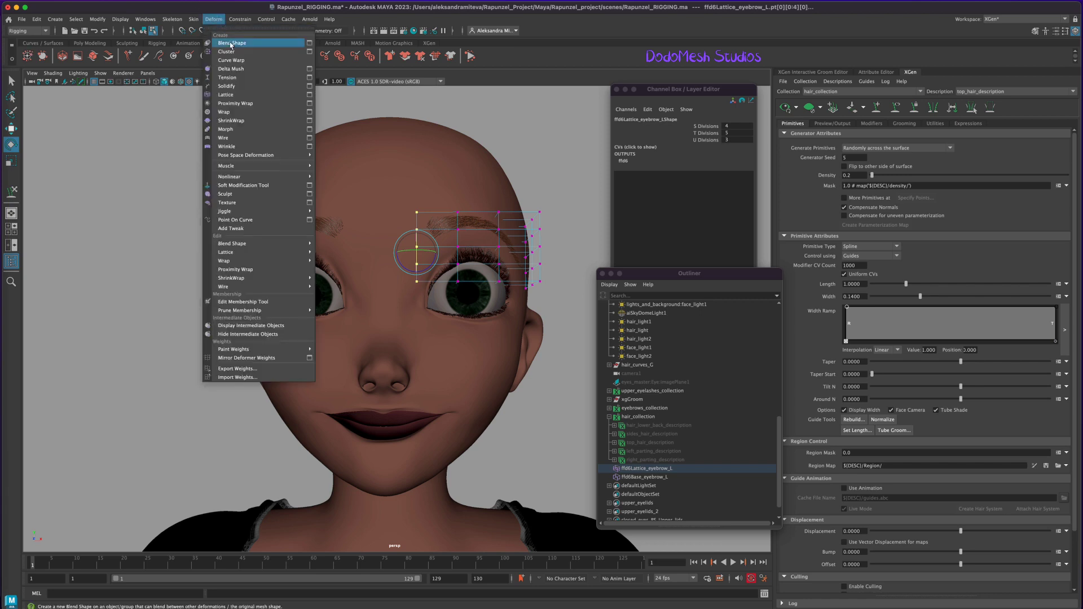
{"action": "left_click", "coordinate": [310, 52]}
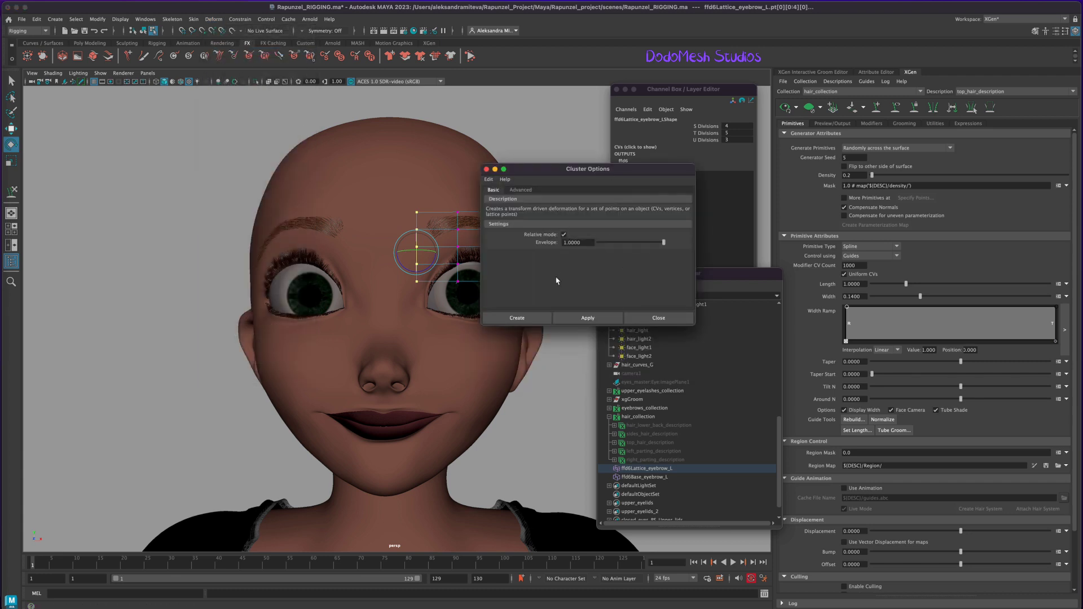
{"action": "left_click", "coordinate": [533, 318]}
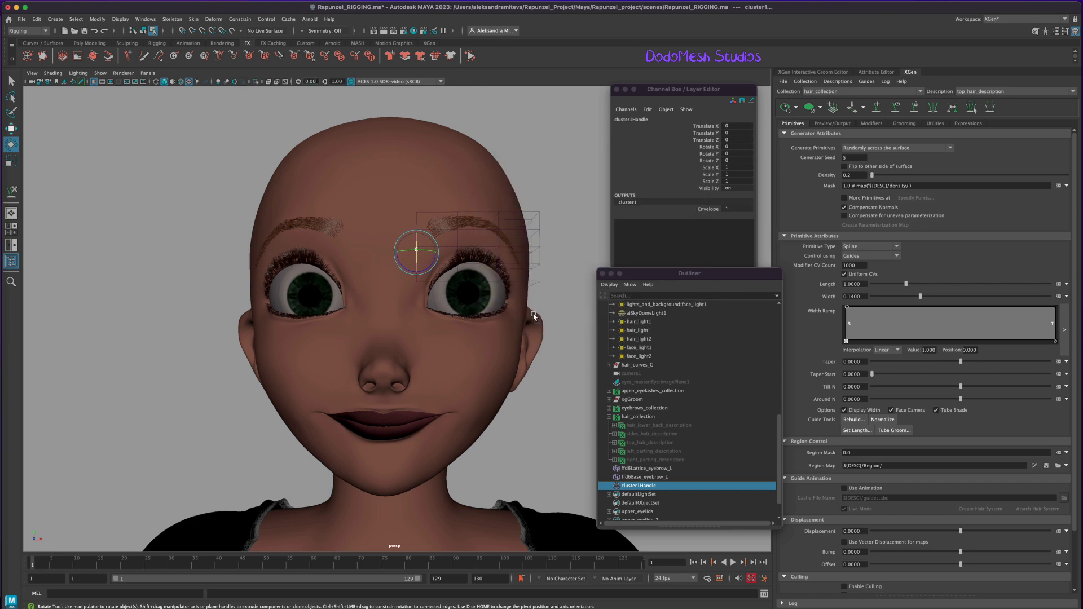
{"action": "double_click", "coordinate": [661, 486]}
{"action": "type", "text": "_middle_e"}
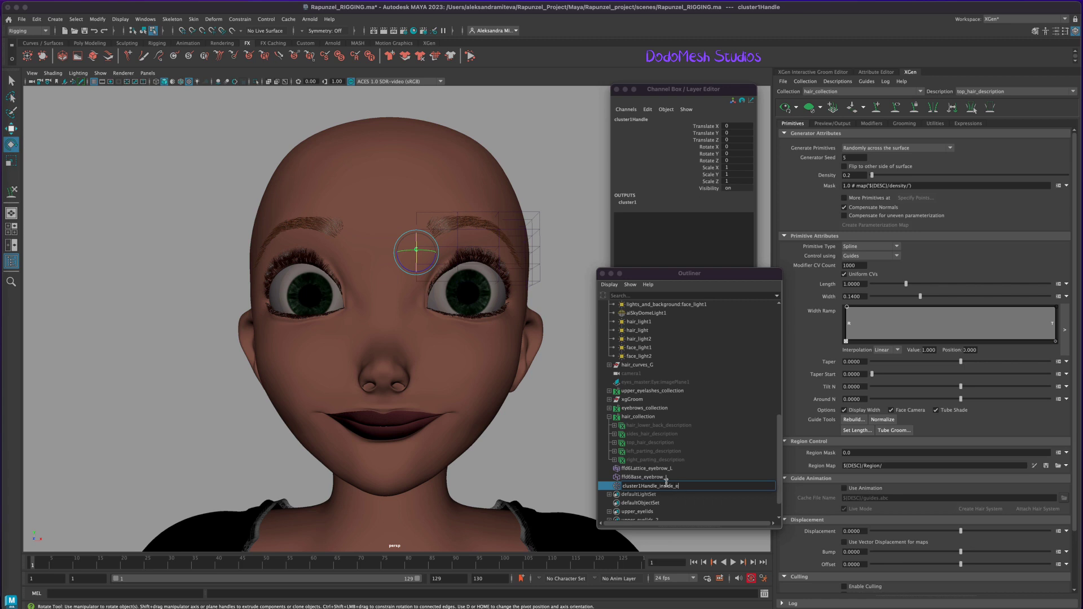
Step: Name the cluster cluster1Handle_inside_eyebrow_L and show its attributes in the Attribute Editor
{"action": "type", "text": "yebrow"}
{"action": "key", "text": "Return"}
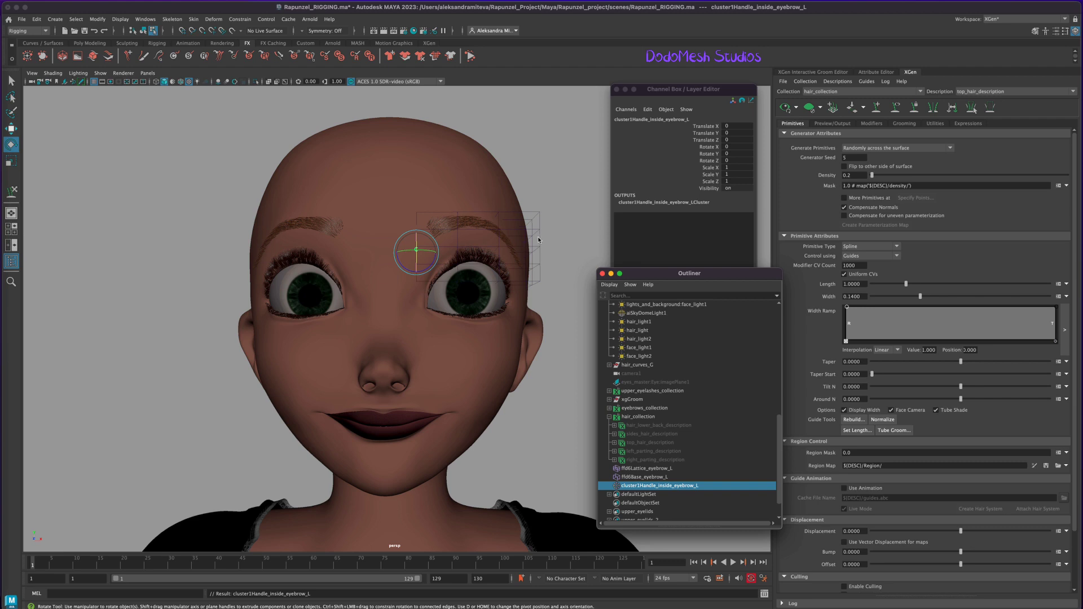
{"action": "right_click", "coordinate": [538, 240]}
{"action": "left_click", "coordinate": [576, 243]}
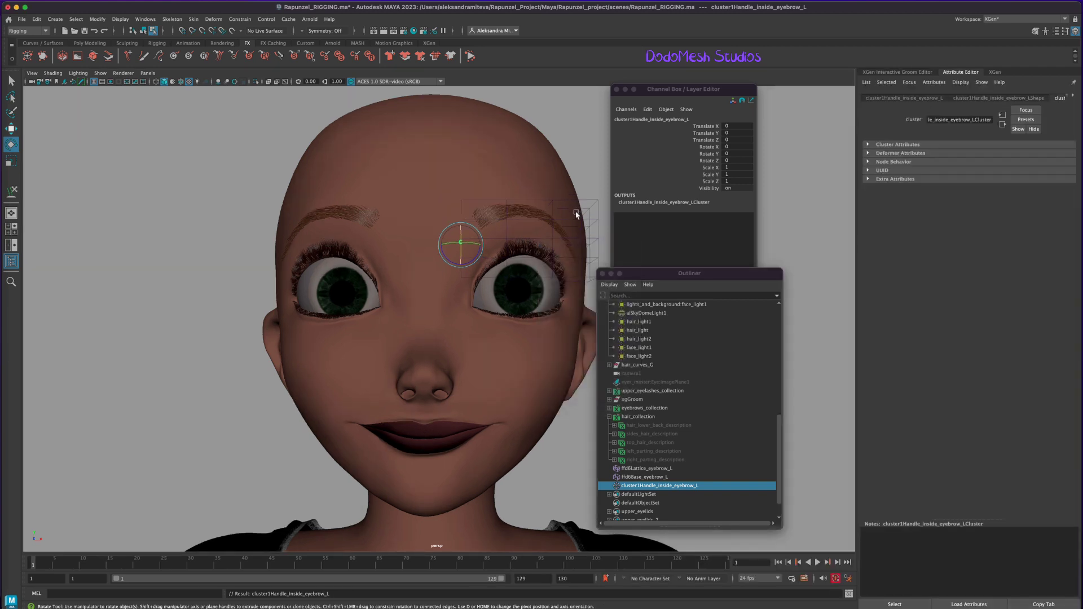
Step: Put ffd6Lattice_eyebrow_L in Lattice Point mode and select its middle column of points
{"action": "left_click_drag", "start_coordinate": [549, 417], "coordinate": [508, 411], "text": "alt"}
{"action": "left_click_drag", "start_coordinate": [551, 450], "coordinate": [598, 429], "text": "alt"}
{"action": "left_click", "coordinate": [647, 468]}
{"action": "right_click", "coordinate": [545, 240]}
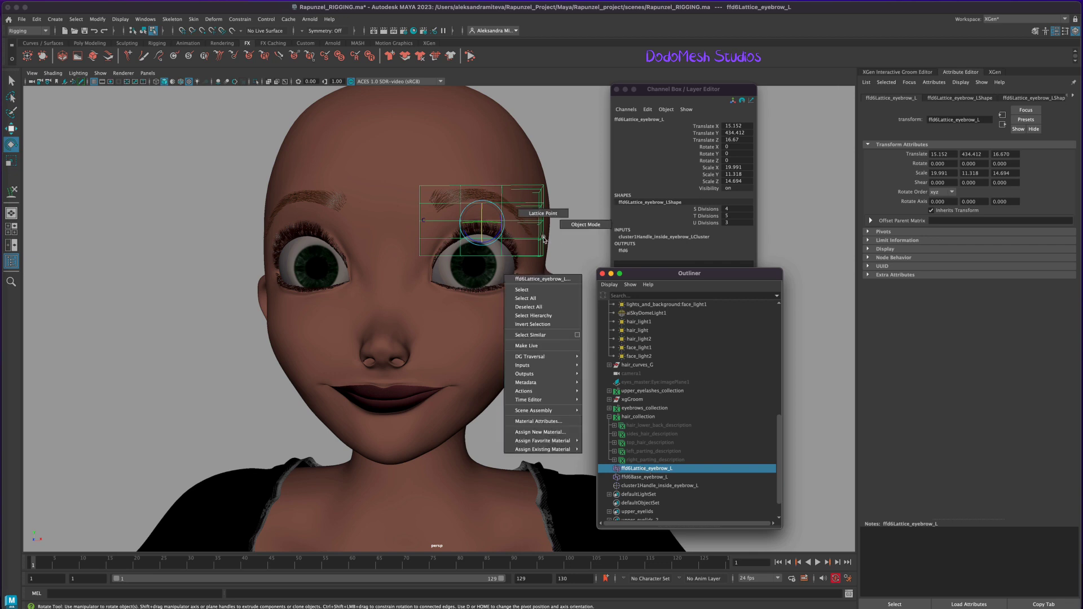
{"action": "left_click", "coordinate": [542, 214]}
{"action": "left_click_drag", "start_coordinate": [454, 179], "coordinate": [471, 267]}
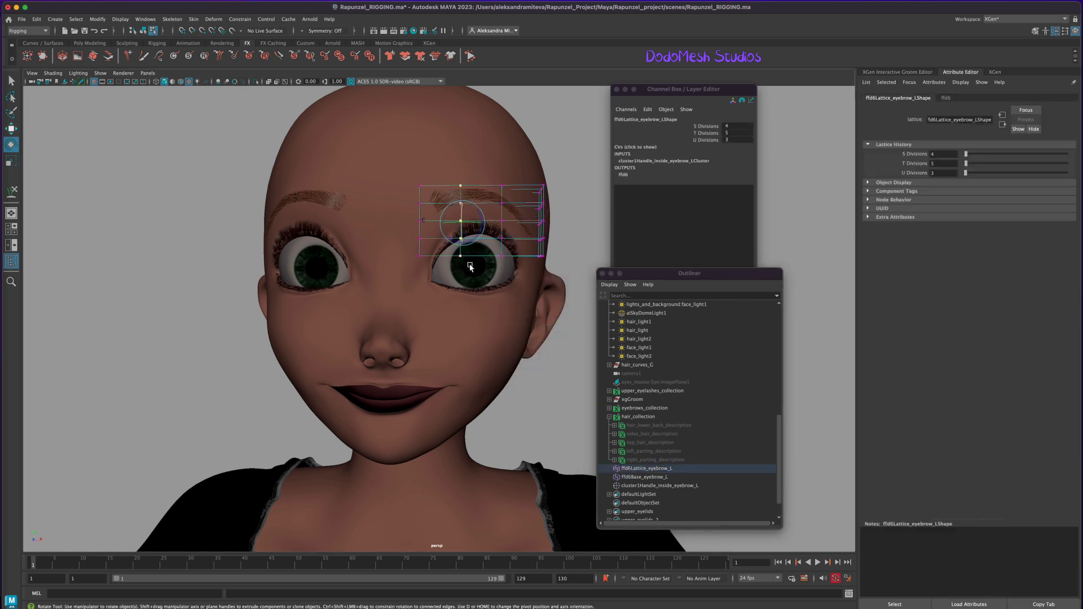
{"action": "key", "text": "4"}
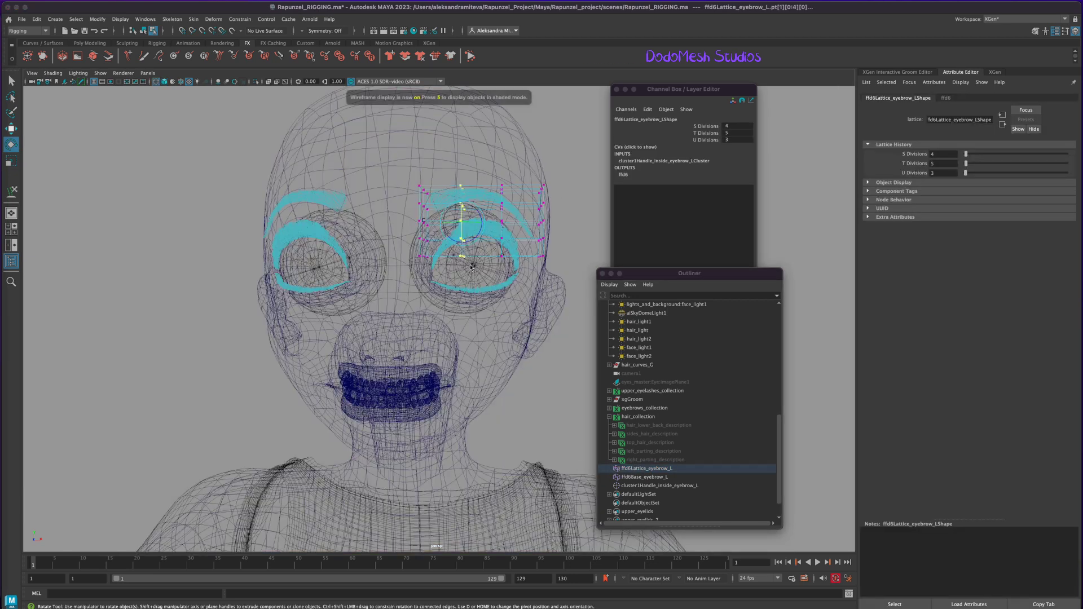
{"action": "key", "text": "6"}
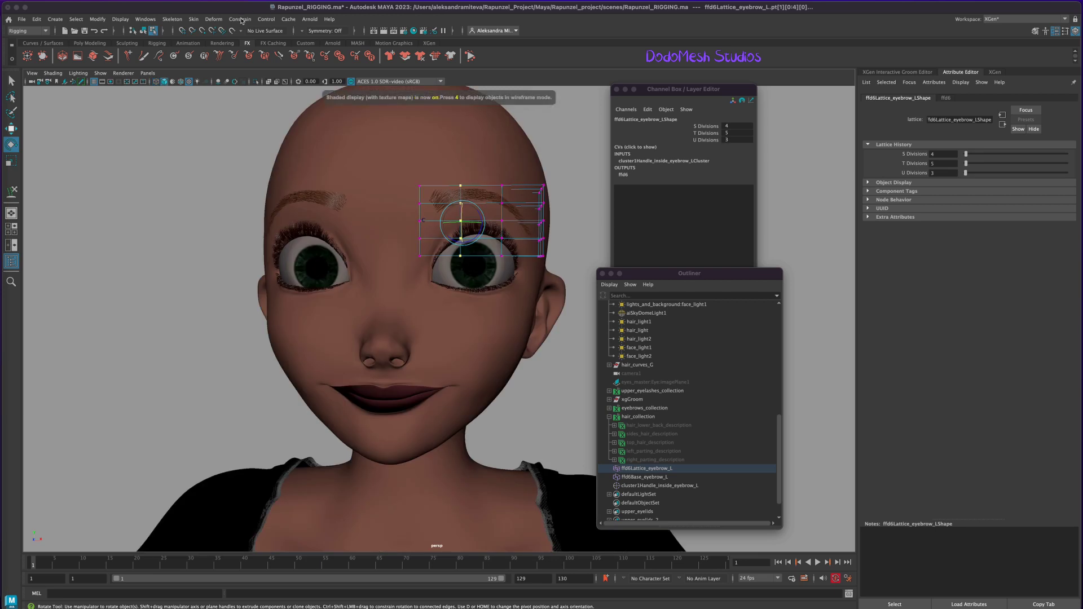
Step: Create a second cluster via Recent Commands and name it cluster2Handle_inside_2_eyebrow_L
{"action": "left_click", "coordinate": [37, 19]}
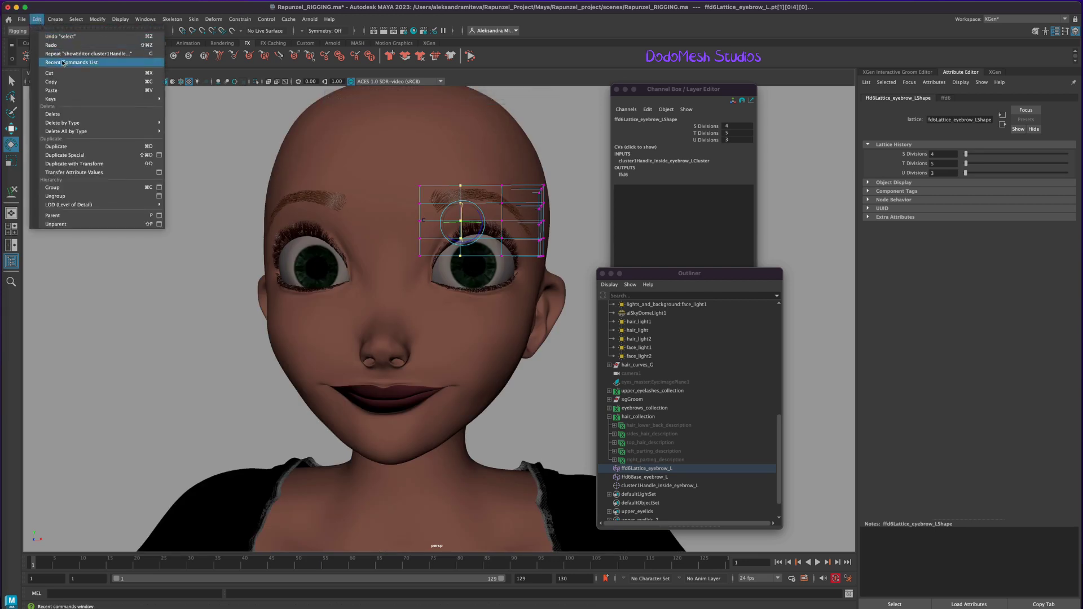
{"action": "left_click", "coordinate": [85, 62]}
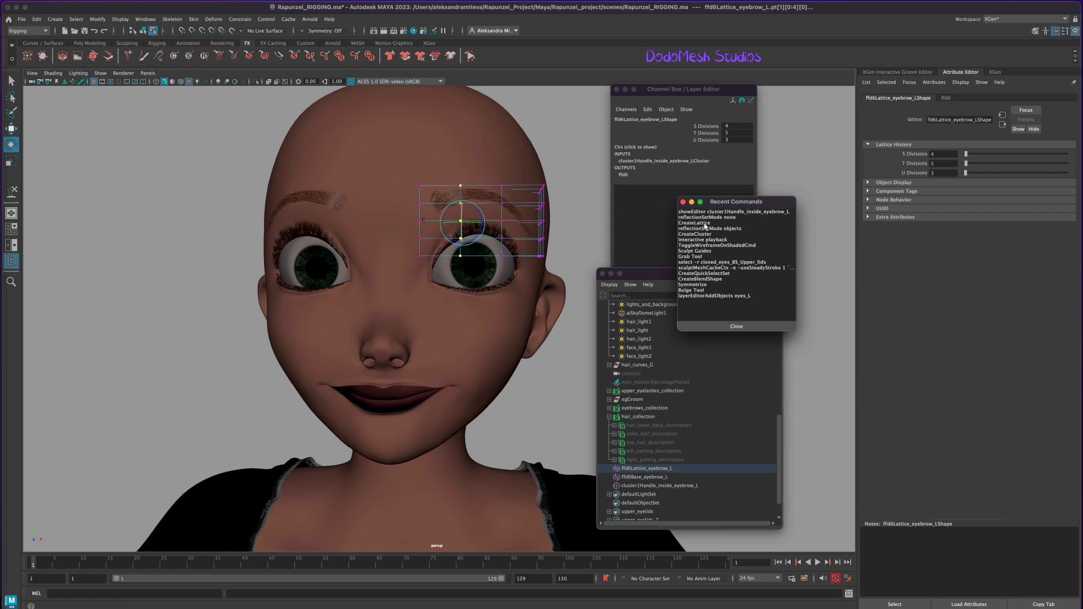
{"action": "double_click", "coordinate": [710, 234]}
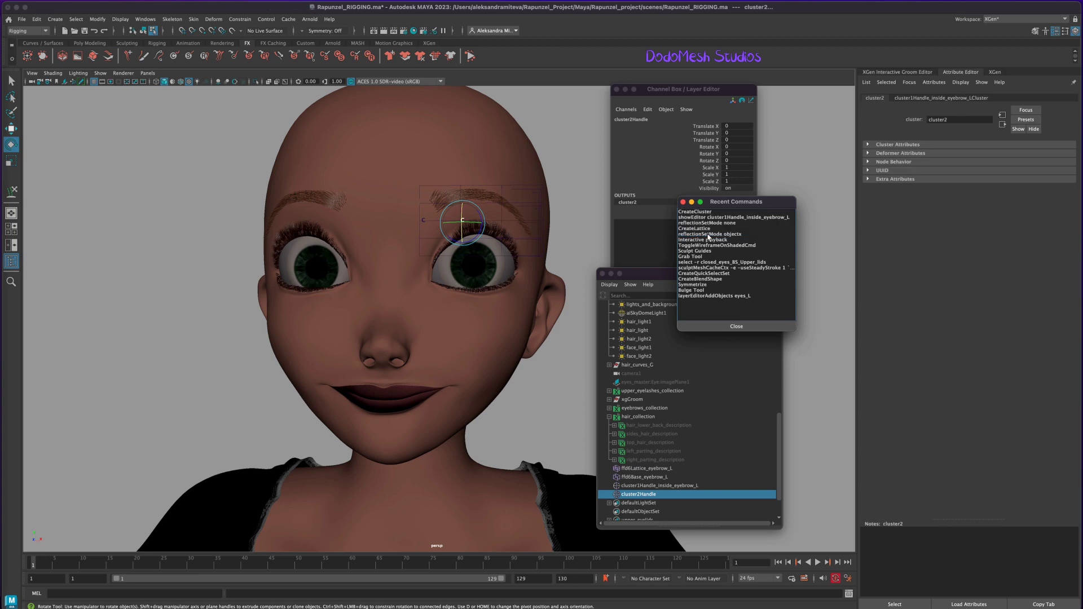
{"action": "left_click", "coordinate": [666, 494]}
{"action": "type", "text": "_inside_2_ey"}
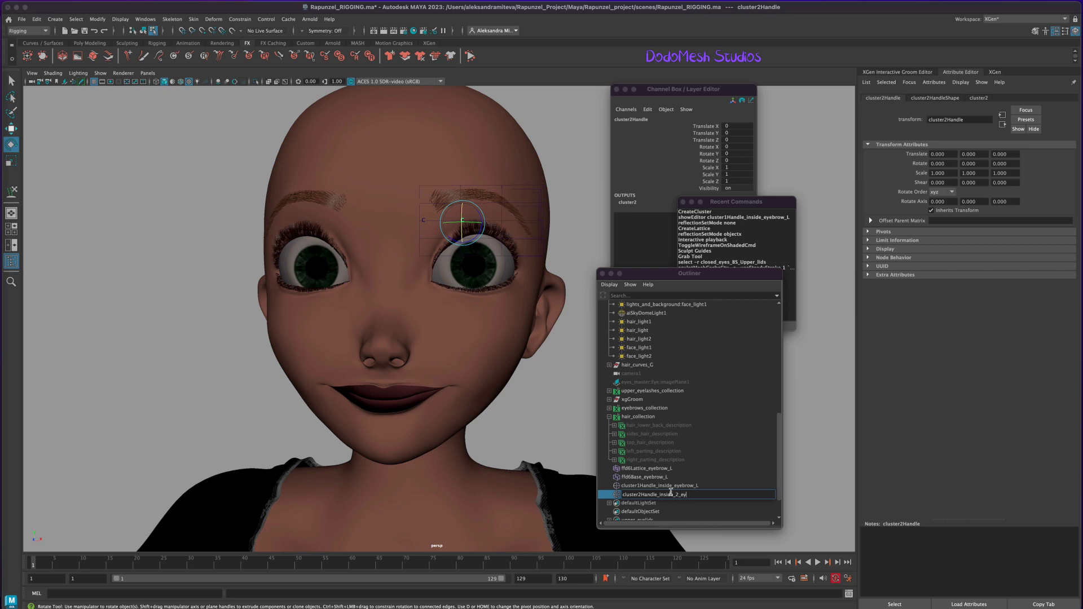
{"action": "type", "text": "ebrow_"}
{"action": "type", "text": "L"}
{"action": "key", "text": "Return"}
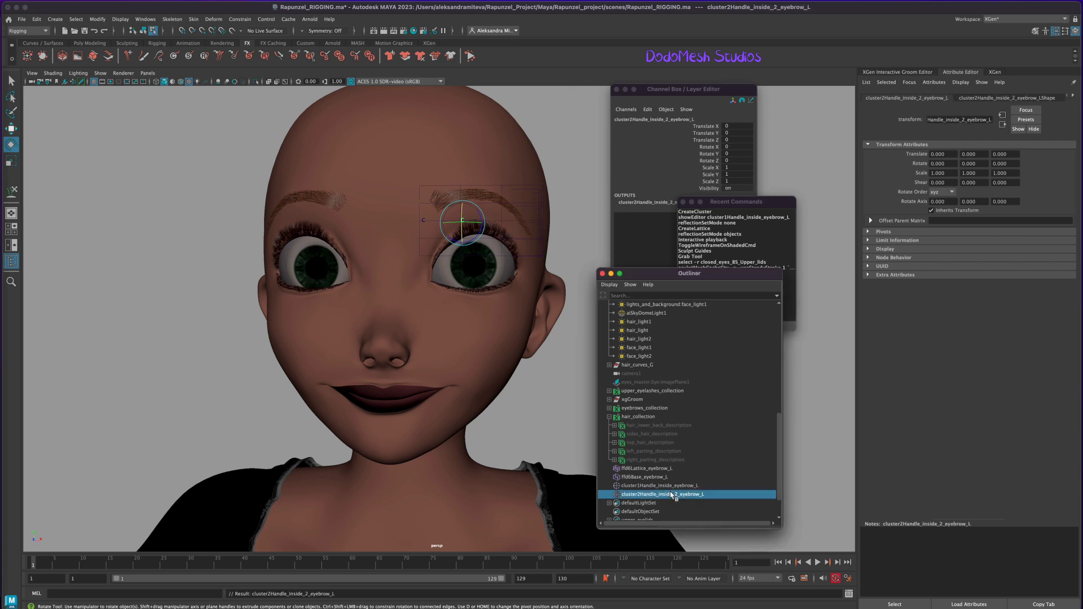
Step: Save the scene and reselect ffd6Lattice_eyebrow_L in the Outliner
{"action": "key", "text": "ctrl+s"}
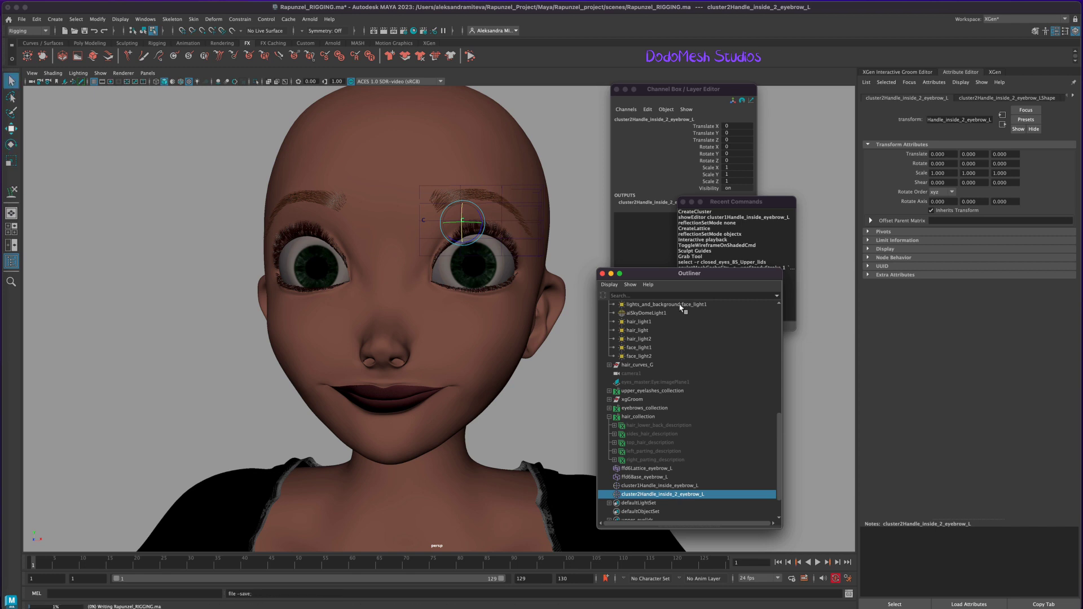
{"action": "left_click_drag", "start_coordinate": [686, 277], "coordinate": [761, 289]}
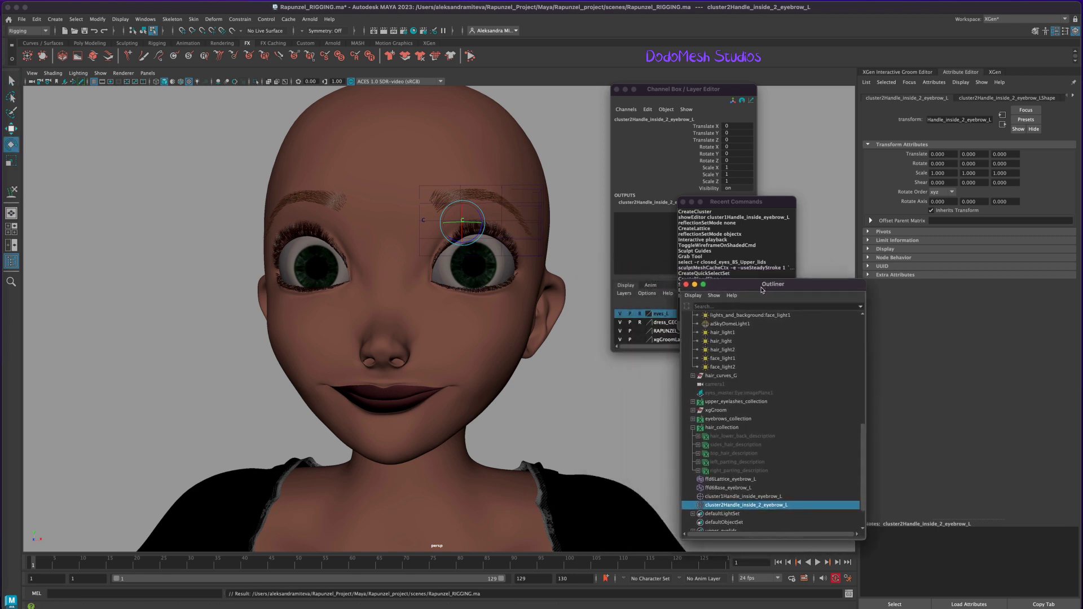
{"action": "left_click", "coordinate": [728, 479]}
{"action": "right_click_drag", "start_coordinate": [540, 251], "coordinate": [585, 213]}
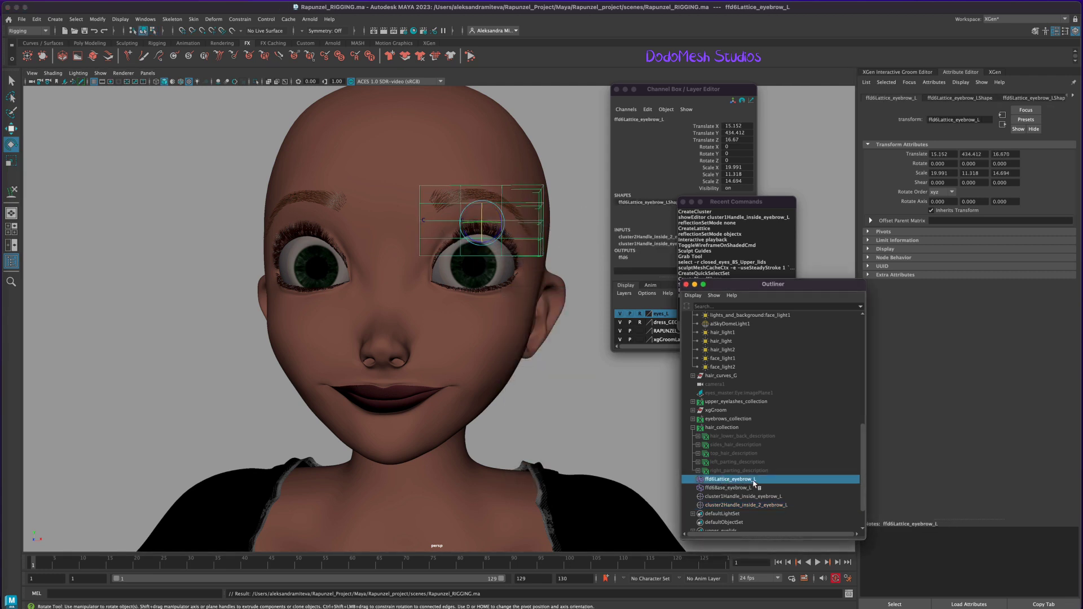
Step: Select the next outer column of eyebrow lattice points in Lattice Point mode
{"action": "left_click", "coordinate": [744, 496]}
{"action": "left_click", "coordinate": [733, 479]}
{"action": "right_click", "coordinate": [541, 255]}
{"action": "left_click", "coordinate": [553, 231]}
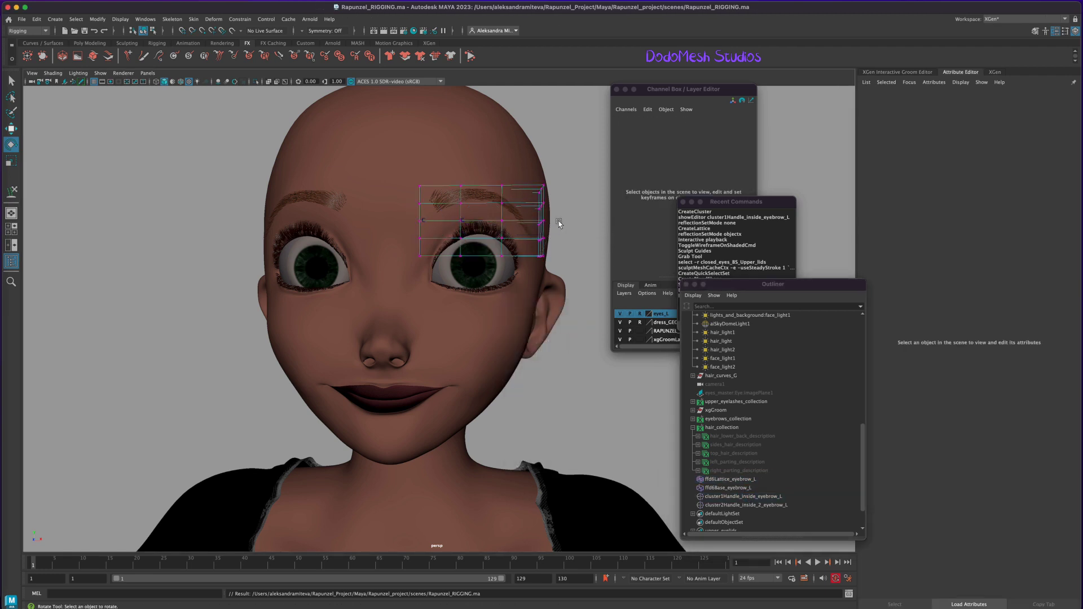
{"action": "mouse_move", "coordinate": [494, 178]}
{"action": "left_mouse_down"}
{"action": "mouse_move", "coordinate": [525, 399]}
{"action": "mouse_move", "coordinate": [494, 413]}
{"action": "mouse_move", "coordinate": [548, 388]}
{"action": "left_mouse_up"}
{"action": "key", "text": "4"}
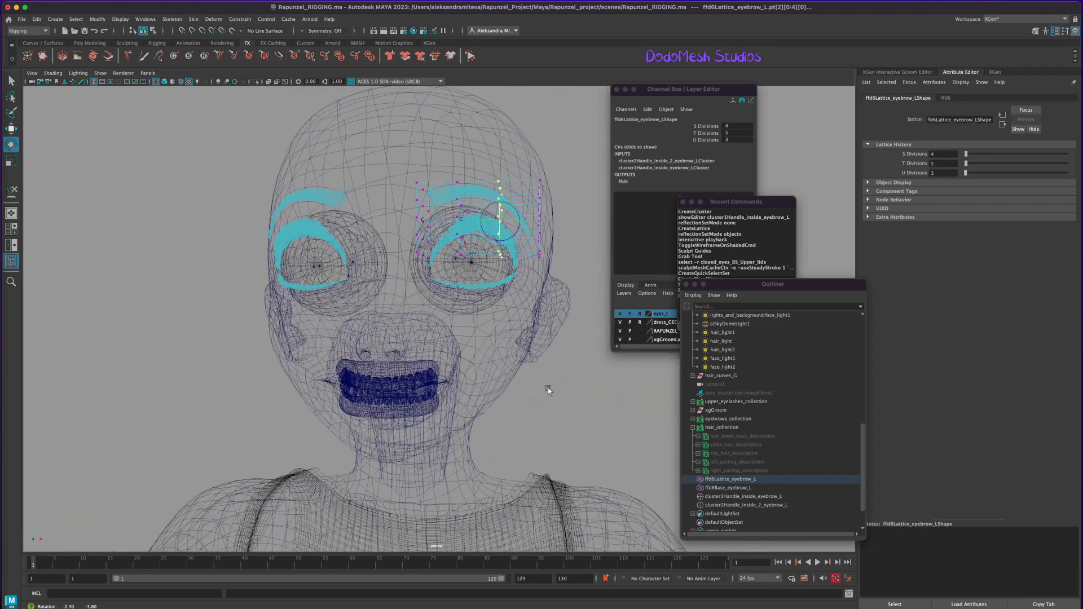
{"action": "key", "text": "6"}
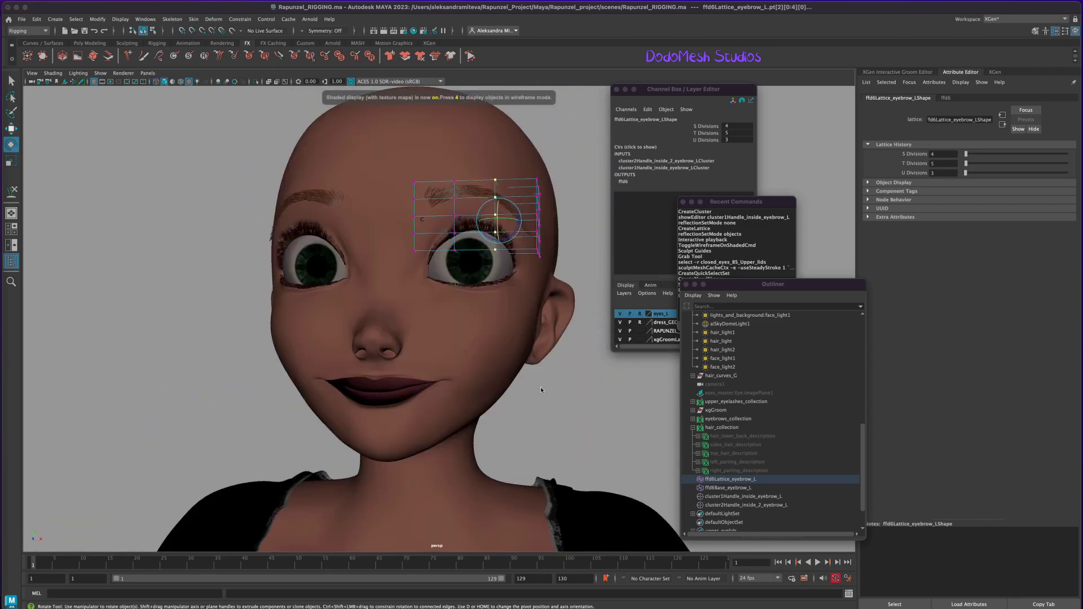
Step: Create a third cluster named cluster3Handle_outside_1_eyebrow_L and save the scene
{"action": "double_click", "coordinate": [702, 212]}
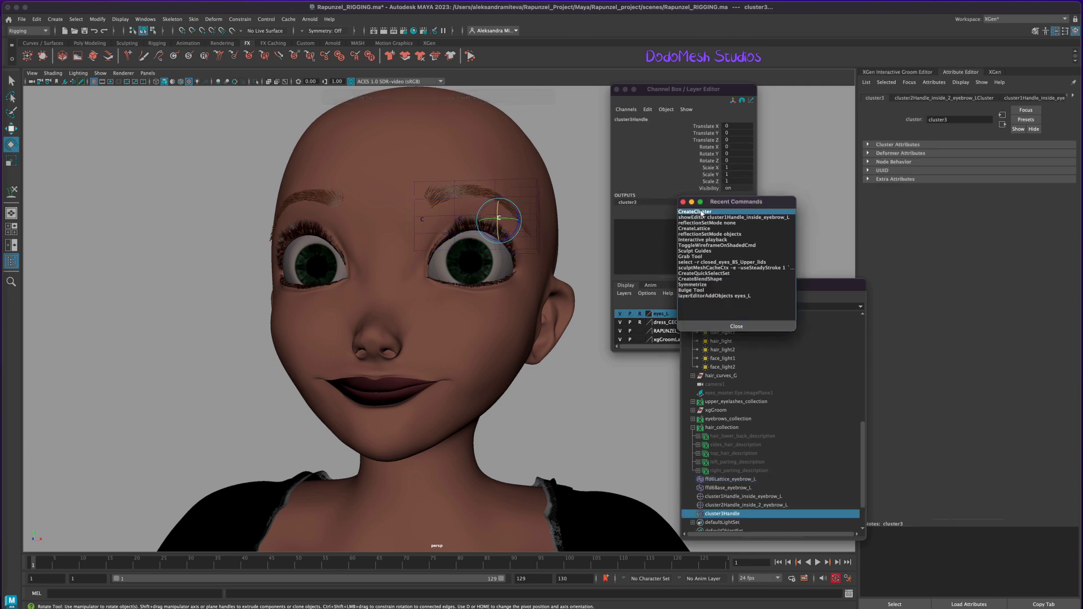
{"action": "double_click", "coordinate": [743, 514]}
{"action": "type", "text": "_outside_1_eyebrow_L"}
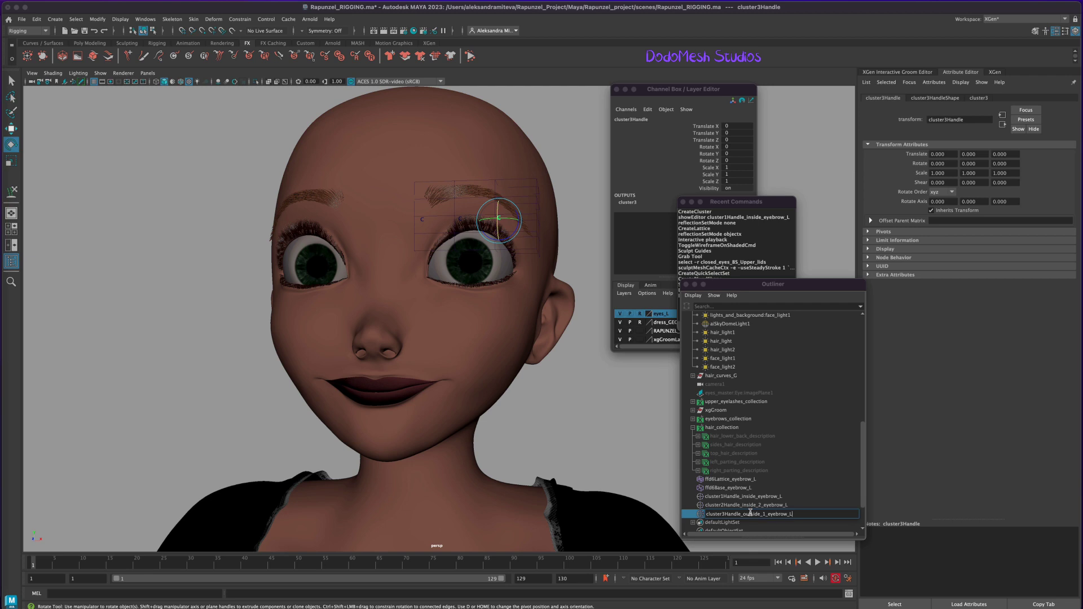
{"action": "key", "text": "Return"}
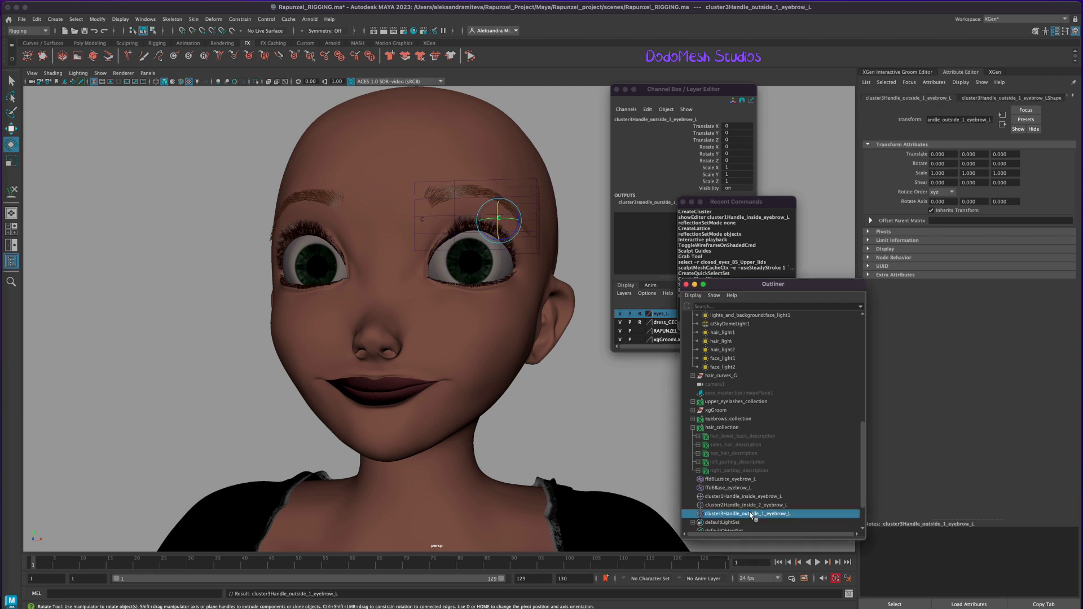
{"action": "key", "text": "ctrl+s"}
{"action": "left_click", "coordinate": [728, 478]}
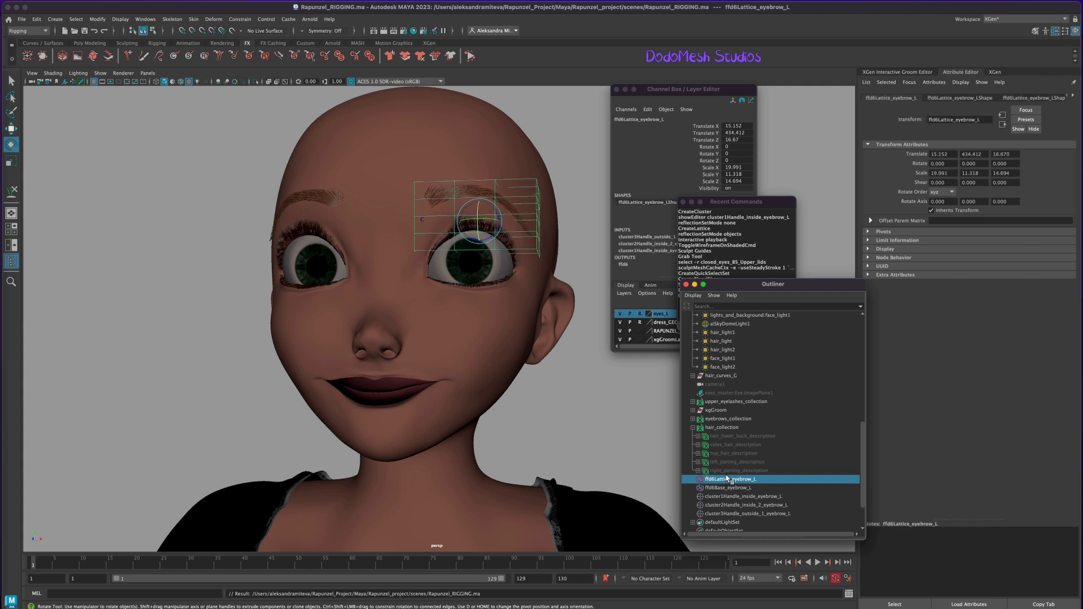
Step: Create a cluster on the outer column of the eyebrow lattice's points
{"action": "left_click_drag", "start_coordinate": [575, 432], "coordinate": [576, 432], "text": "alt"}
{"action": "right_click", "coordinate": [550, 242]}
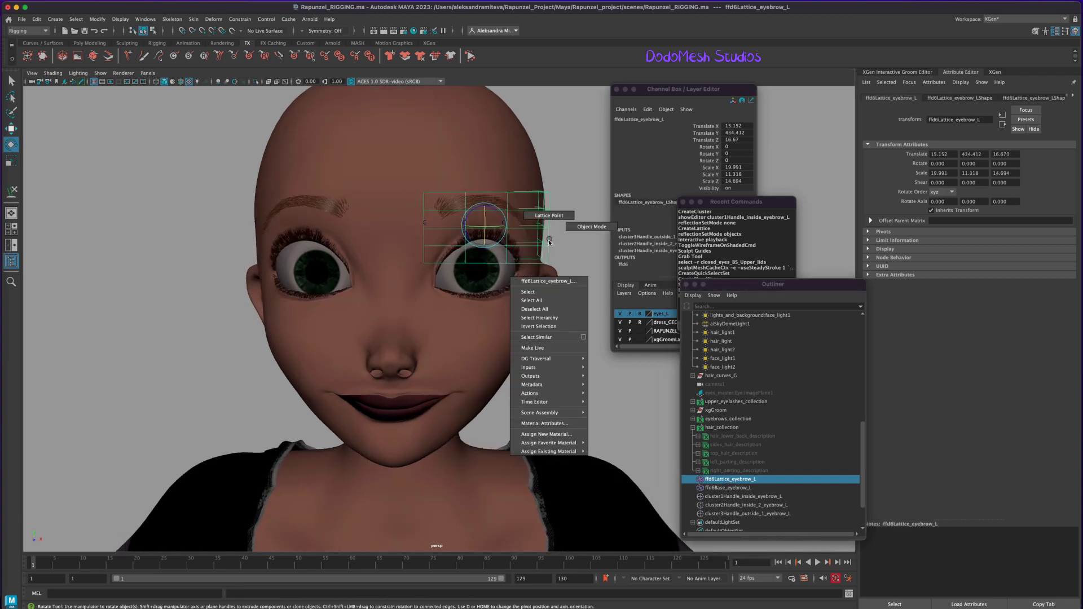
{"action": "right_click_drag", "start_coordinate": [550, 243], "coordinate": [548, 215]}
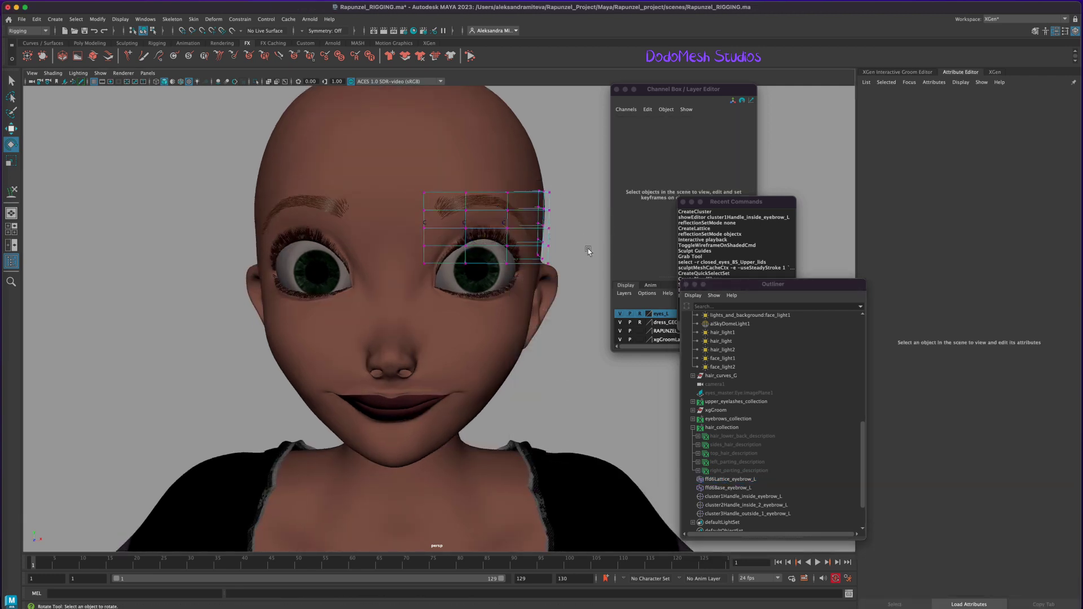
{"action": "left_click_drag", "start_coordinate": [588, 249], "coordinate": [583, 246], "text": "alt"}
{"action": "left_click_drag", "start_coordinate": [533, 169], "coordinate": [559, 281]}
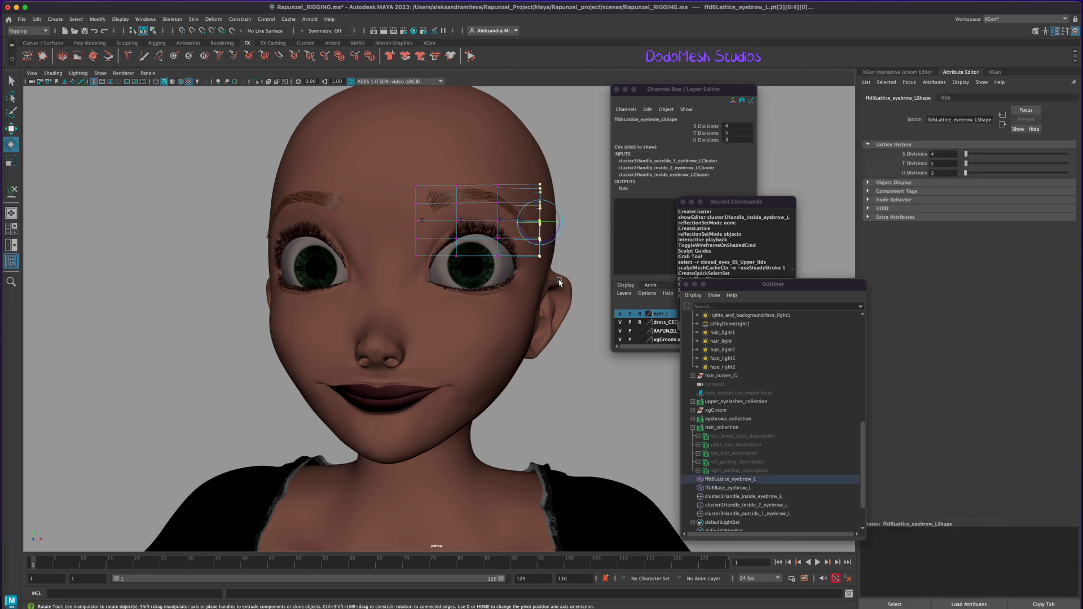
{"action": "left_click_drag", "start_coordinate": [582, 417], "coordinate": [591, 416], "text": "alt"}
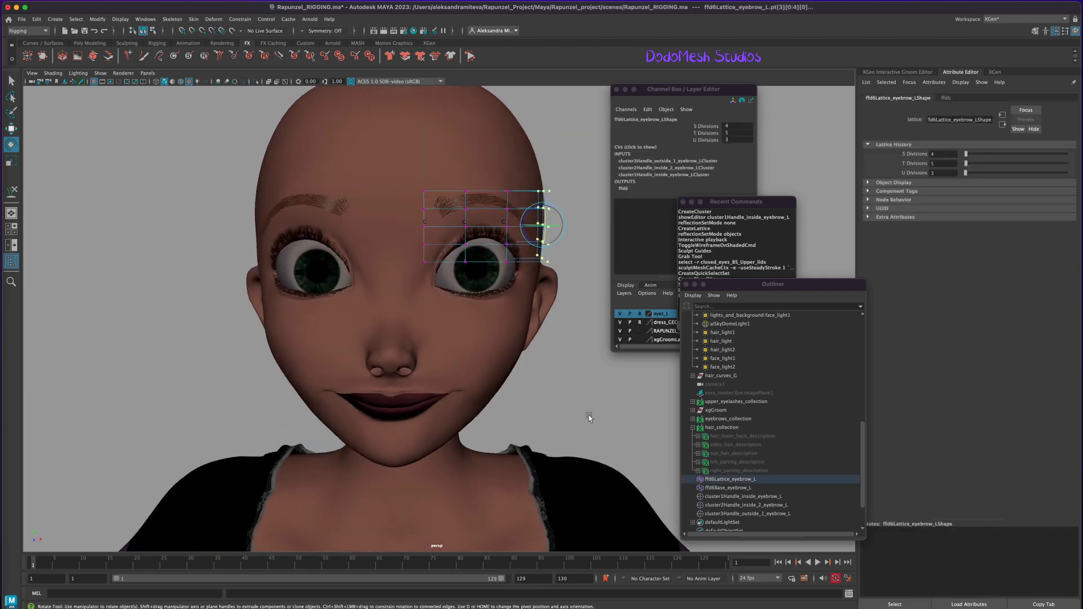
{"action": "left_click", "coordinate": [710, 214]}
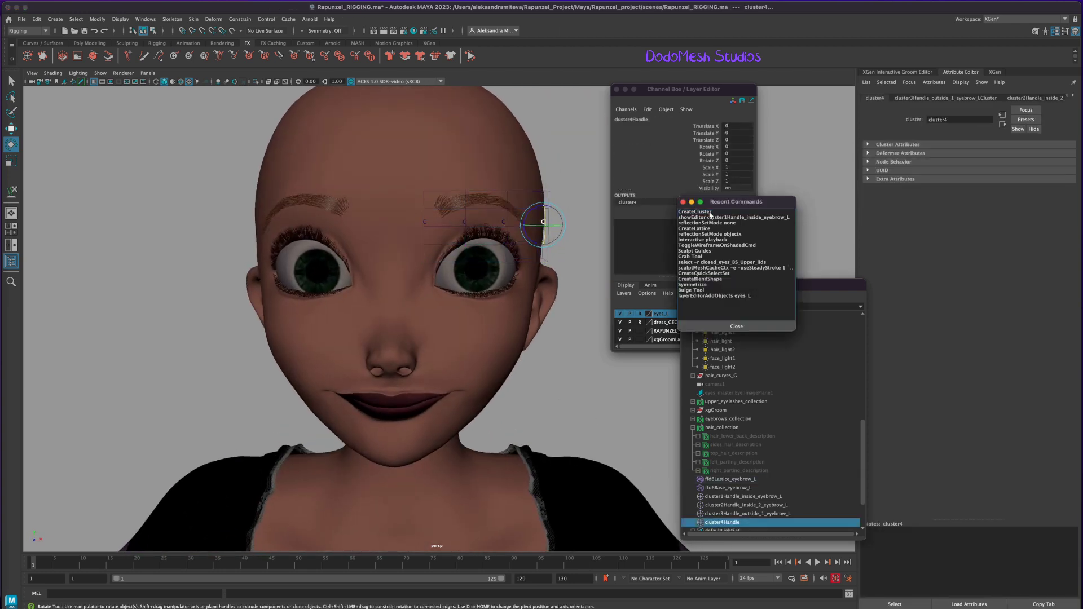
Step: Rename the new handle cluster4Handleoutside_2_eyebrow_L and save the scene
{"action": "left_click", "coordinate": [752, 523]}
{"action": "type", "text": "_outside_2_eyeb"}
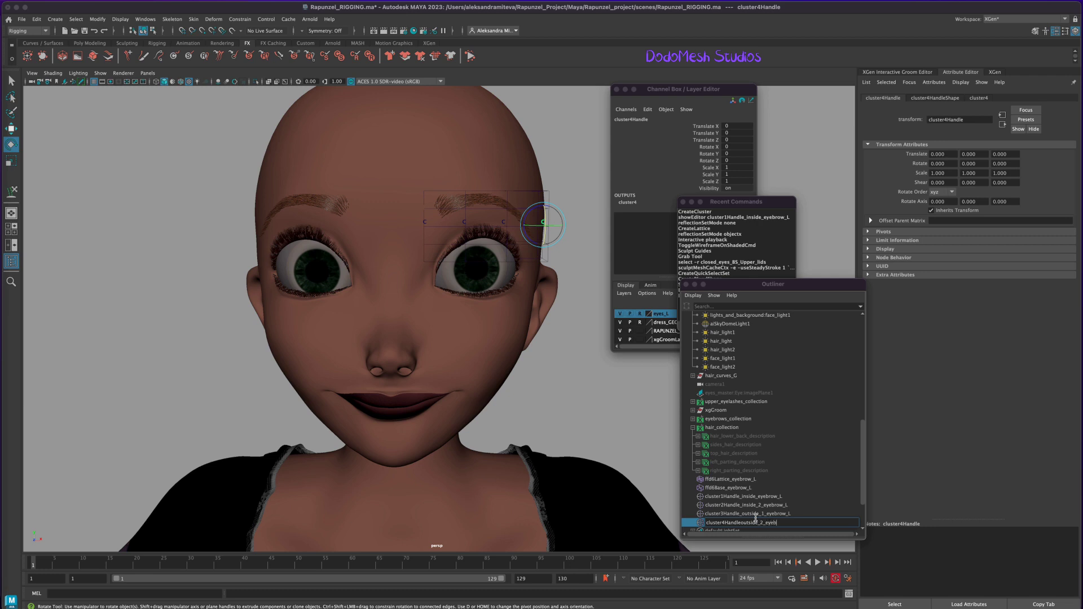
{"action": "type", "text": "row_L"}
{"action": "key", "text": "Return"}
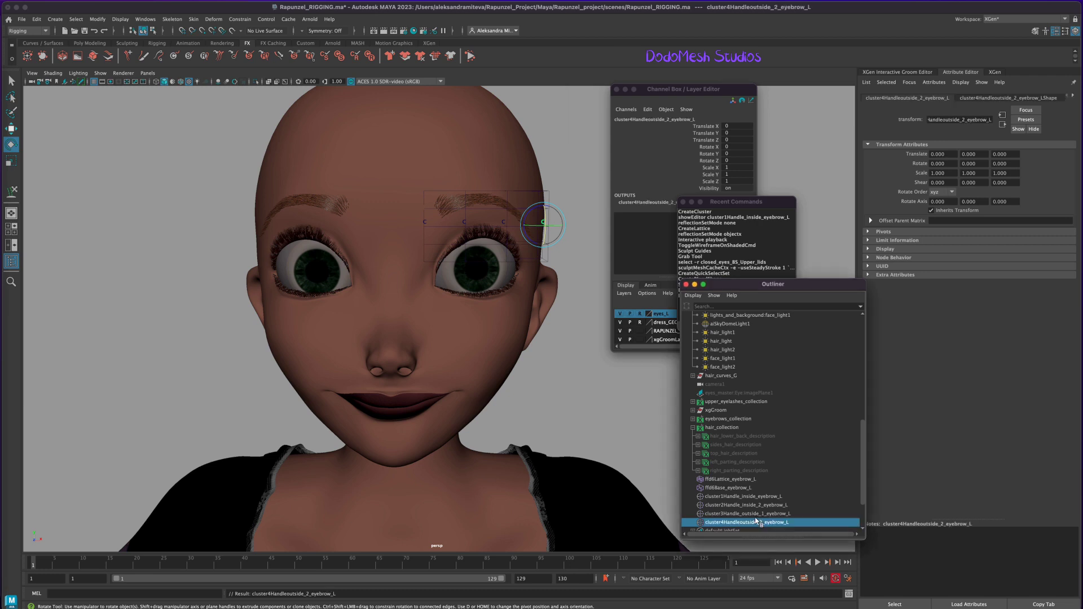
{"action": "key", "text": "ctrl+s"}
{"action": "left_click_drag", "start_coordinate": [768, 286], "coordinate": [746, 234]}
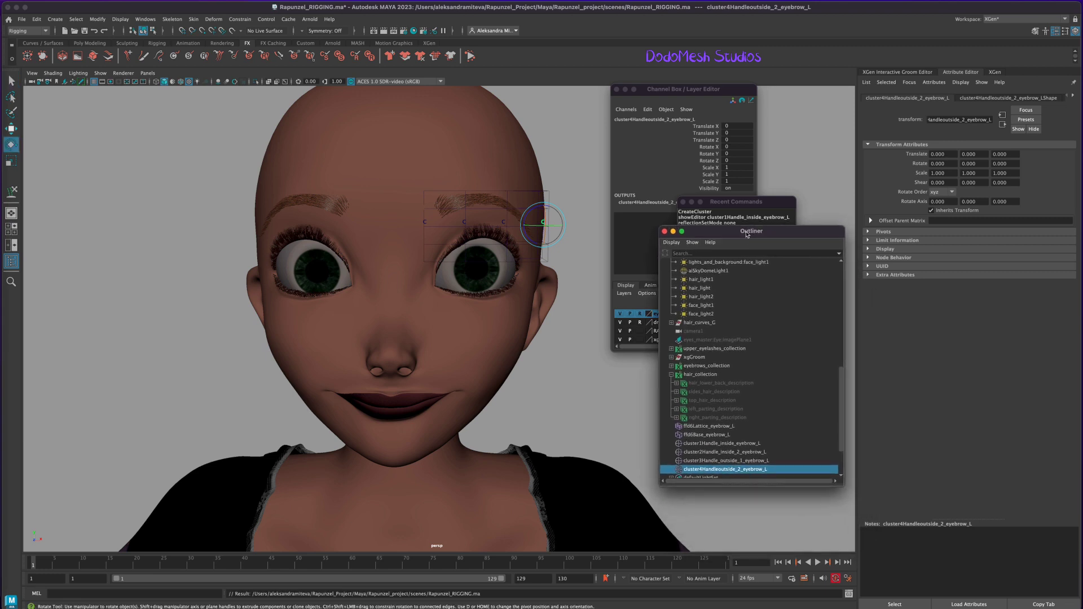
Step: Group the four eyebrow cluster handles via Edit > Group
{"action": "scroll", "coordinate": [842, 410], "scroll_direction": "down", "scroll_amount": 2}
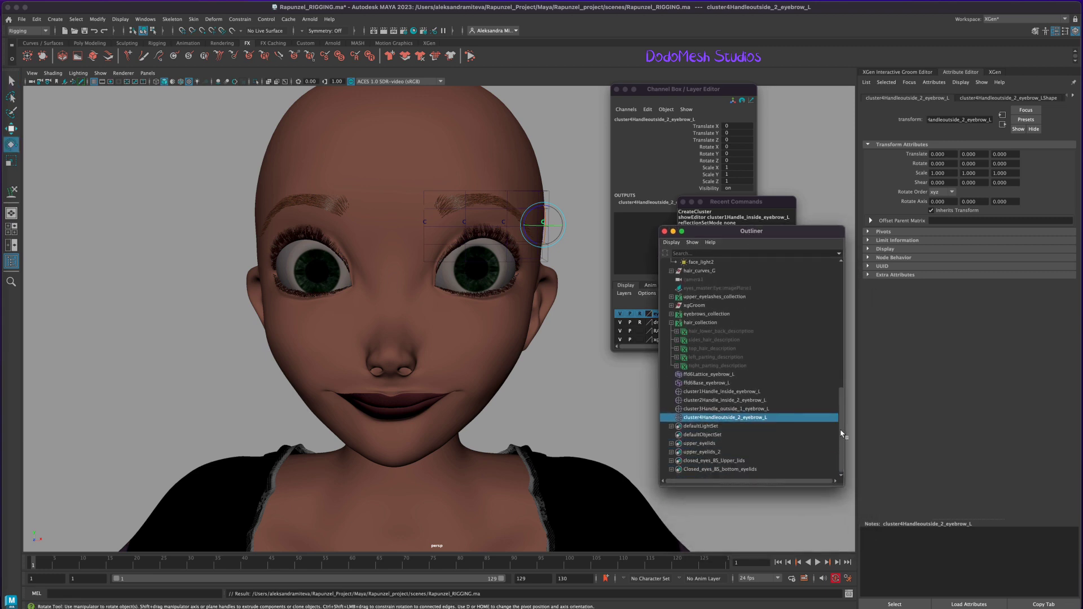
{"action": "left_click", "coordinate": [716, 392]}
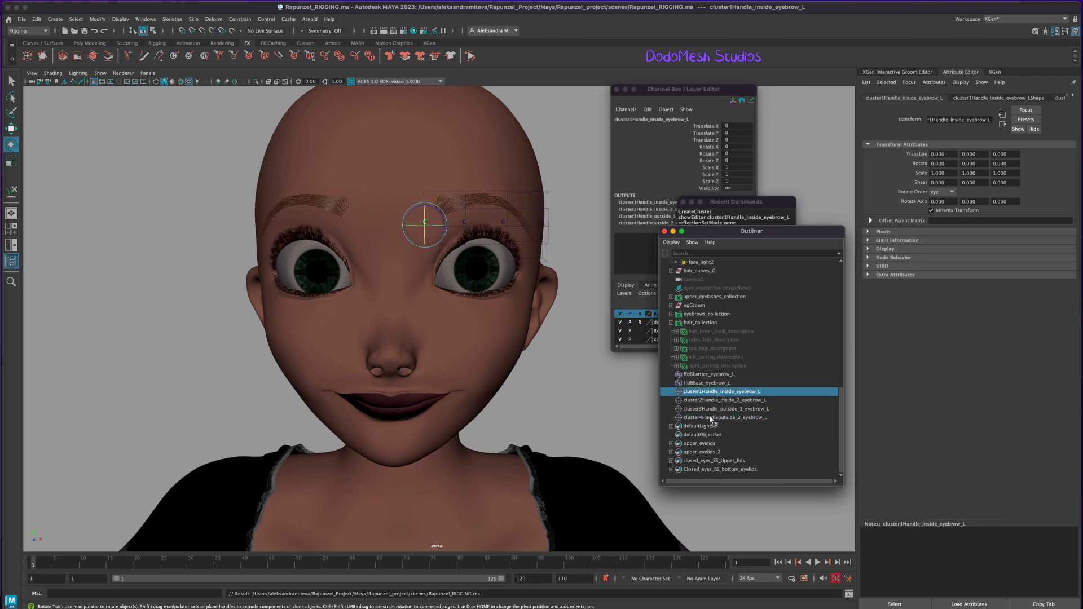
{"action": "left_click", "coordinate": [712, 418], "text": "shift"}
{"action": "left_click", "coordinate": [36, 19]}
{"action": "mouse_move", "coordinate": [66, 131]}
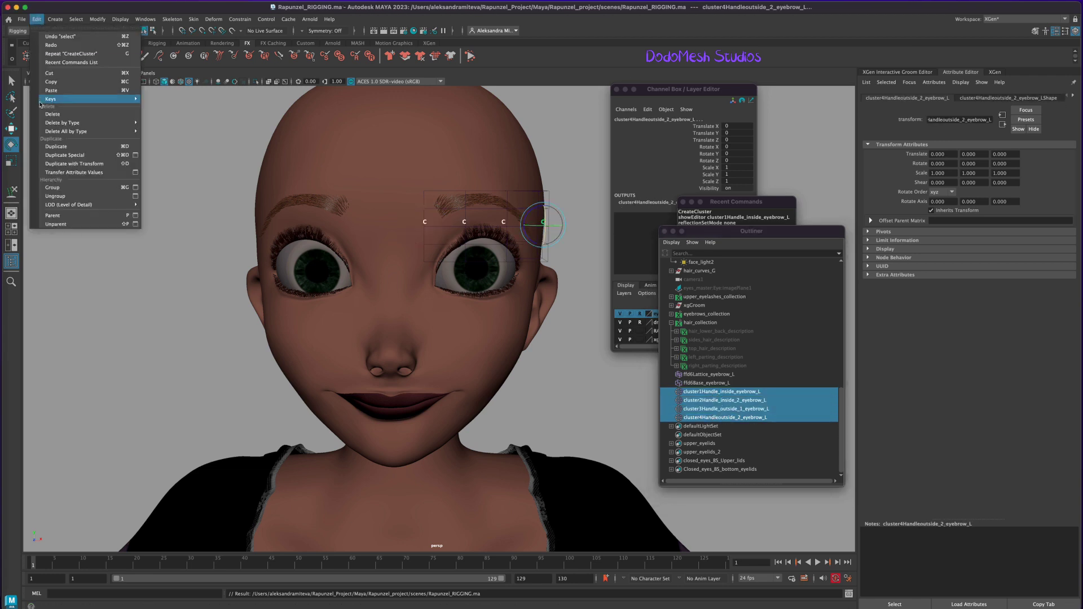
{"action": "left_click", "coordinate": [72, 188]}
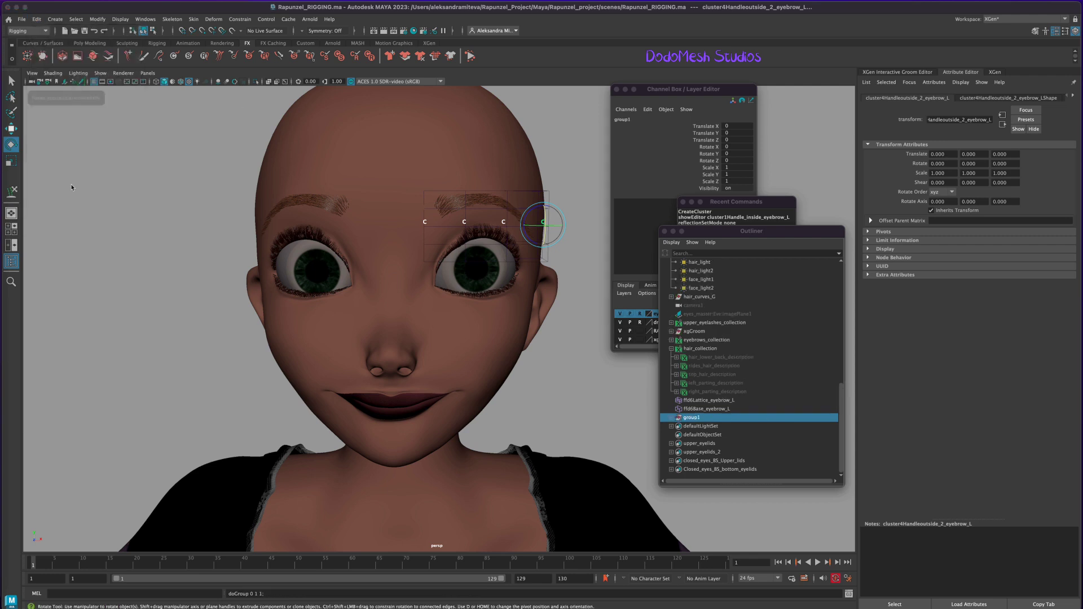
Step: Rename the new group to Lattice_clusters_eyebrow_L_G
{"action": "left_click", "coordinate": [668, 420]}
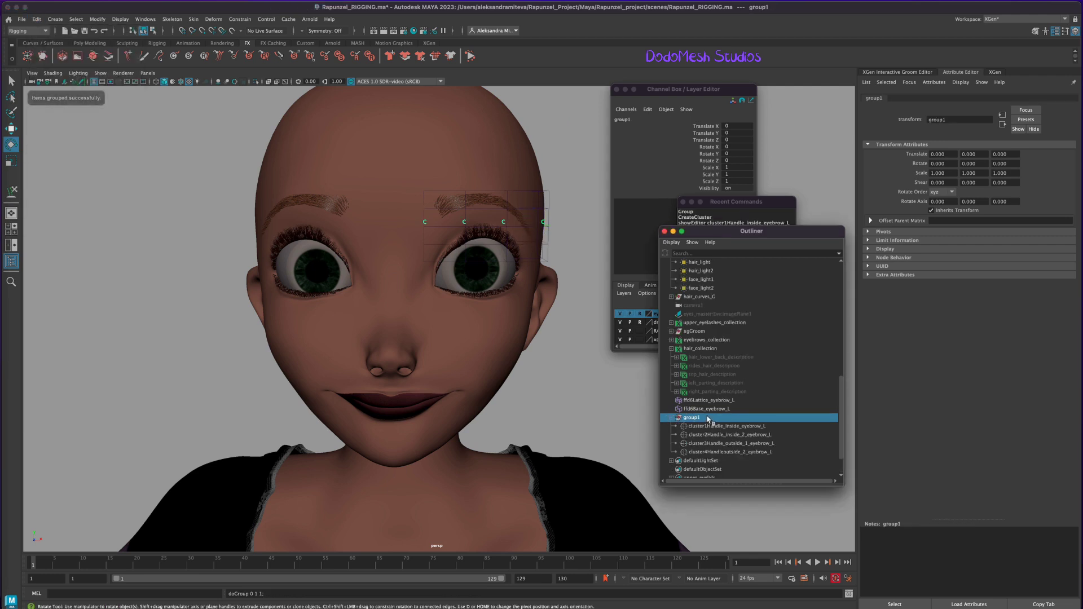
{"action": "double_click", "coordinate": [712, 418]}
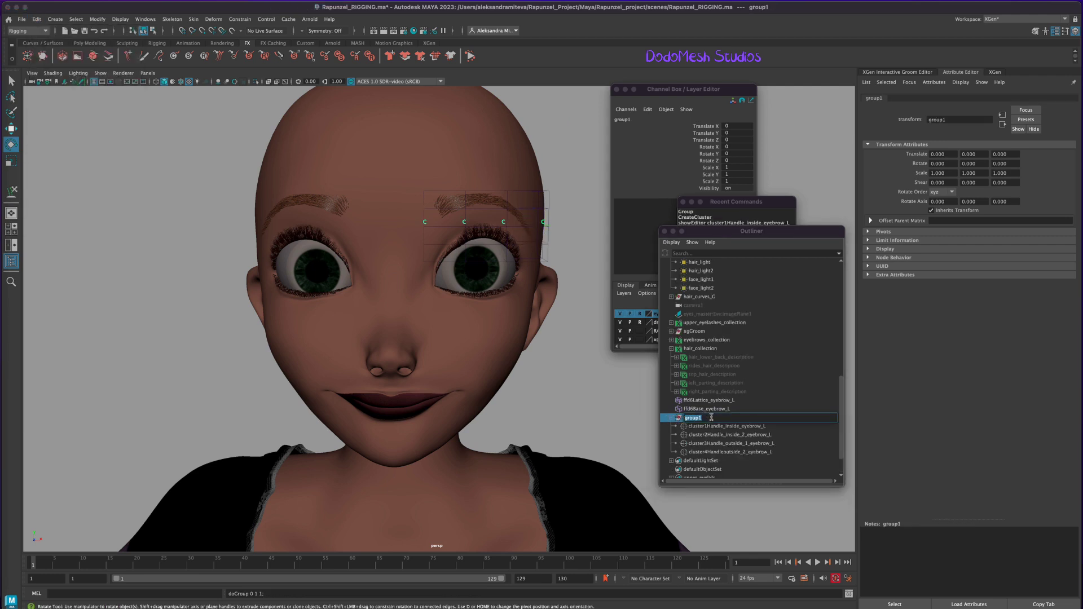
{"action": "type", "text": "Lattice_clusters_eye"}
{"action": "type", "text": "brow_L_G"}
{"action": "key", "text": "Return"}
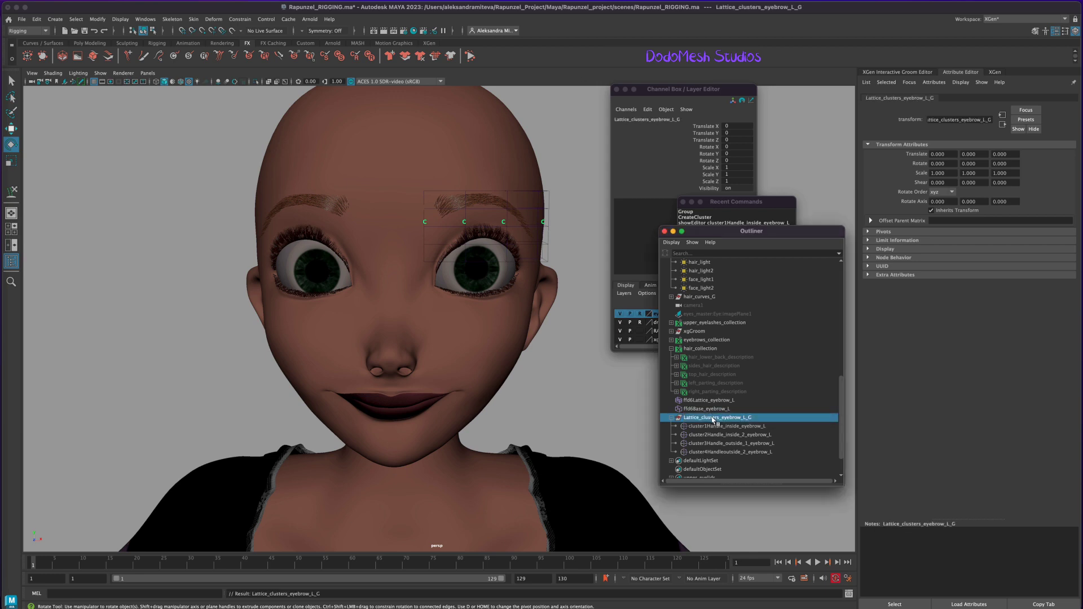
{"action": "left_click", "coordinate": [715, 427]}
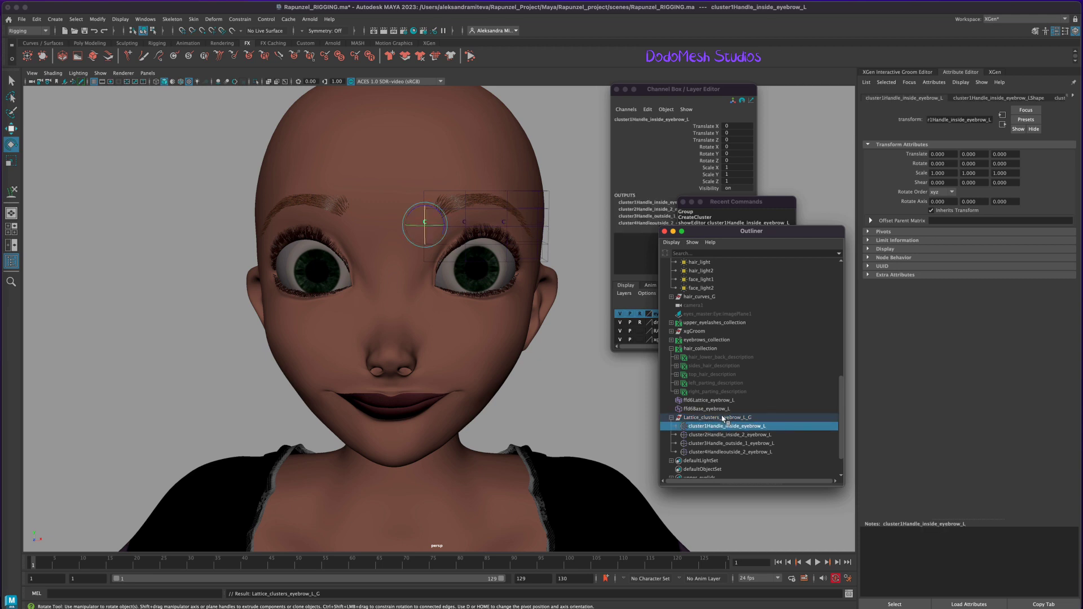
Step: Save the scene and select all four eyebrow cluster handles
{"action": "left_click", "coordinate": [721, 418]}
{"action": "key", "text": "ctrl+s"}
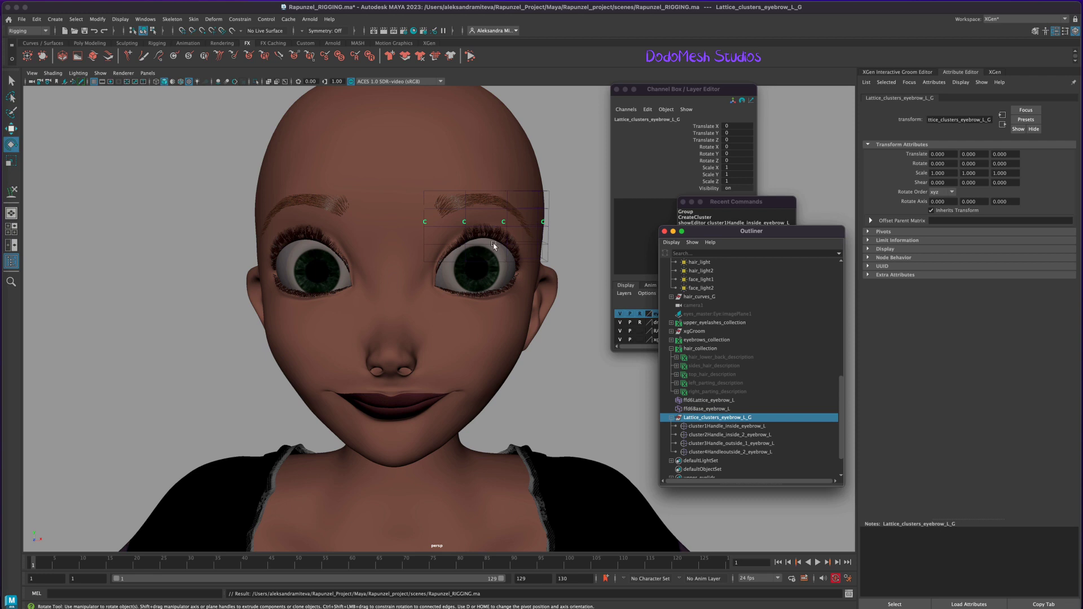
{"action": "key", "text": "w"}
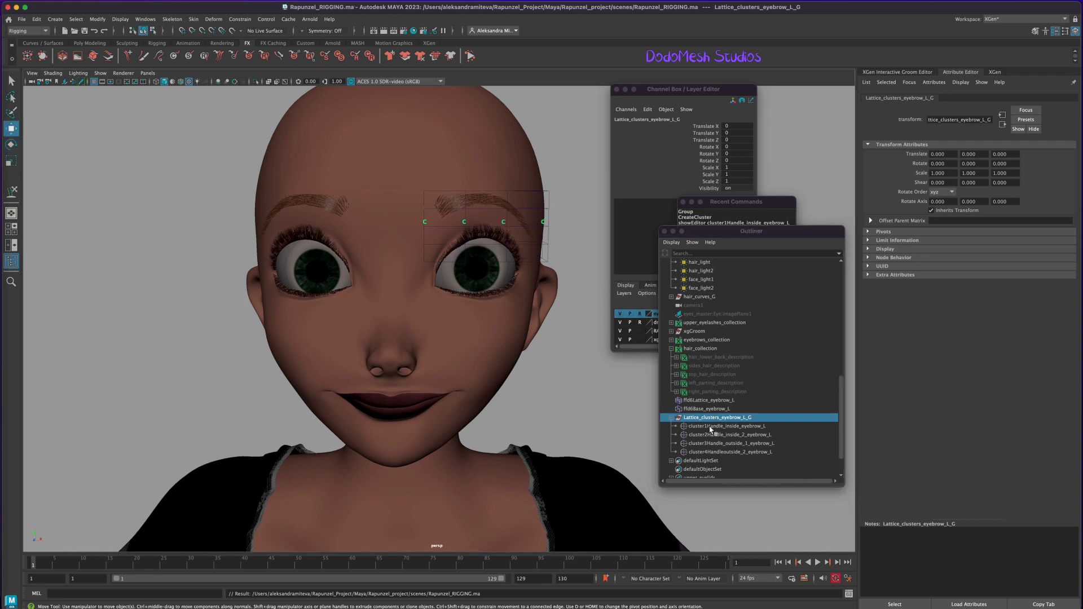
{"action": "left_click", "coordinate": [710, 428]}
{"action": "left_click", "coordinate": [707, 436], "text": "shift"}
{"action": "left_click_drag", "start_coordinate": [707, 441], "coordinate": [708, 453], "text": "shift"}
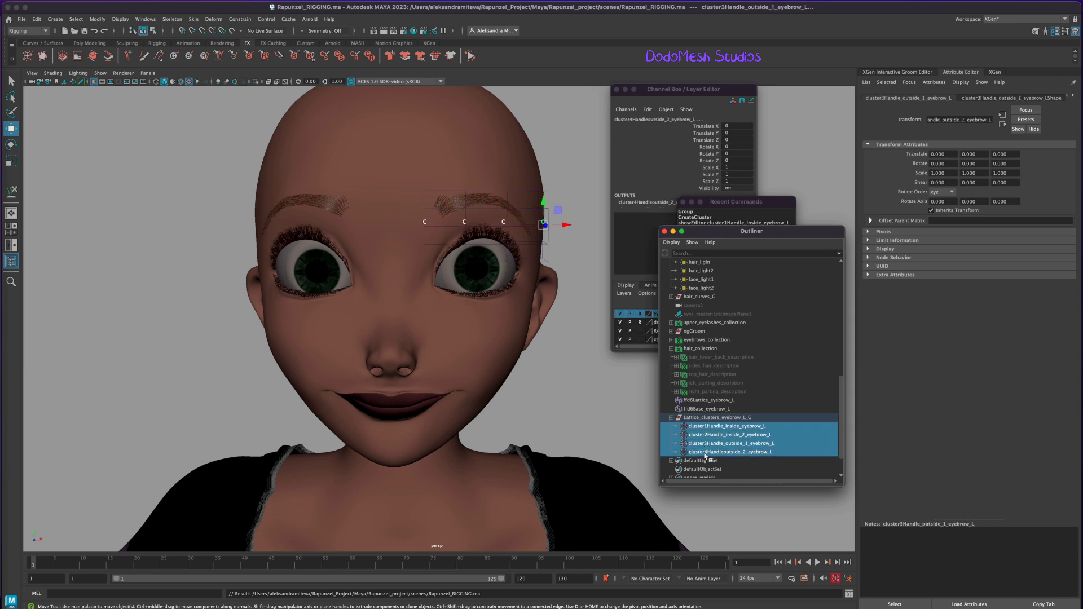
Step: Test-move and test-rotate the clusters on the eyebrow, undoing each change
{"action": "left_click_drag", "start_coordinate": [543, 200], "coordinate": [548, 210]}
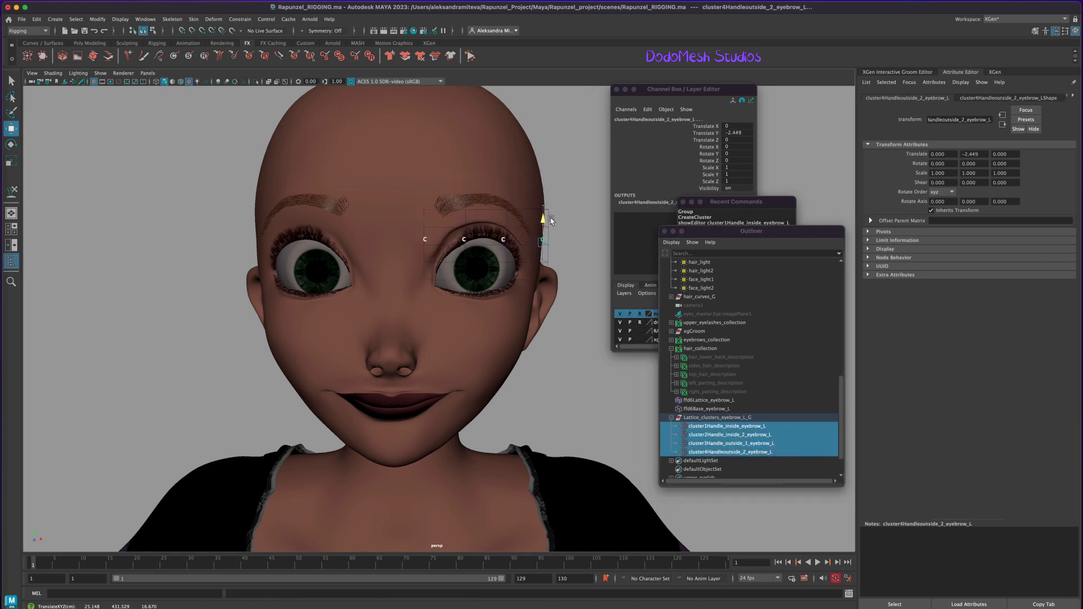
{"action": "key", "text": "ctrl+z"}
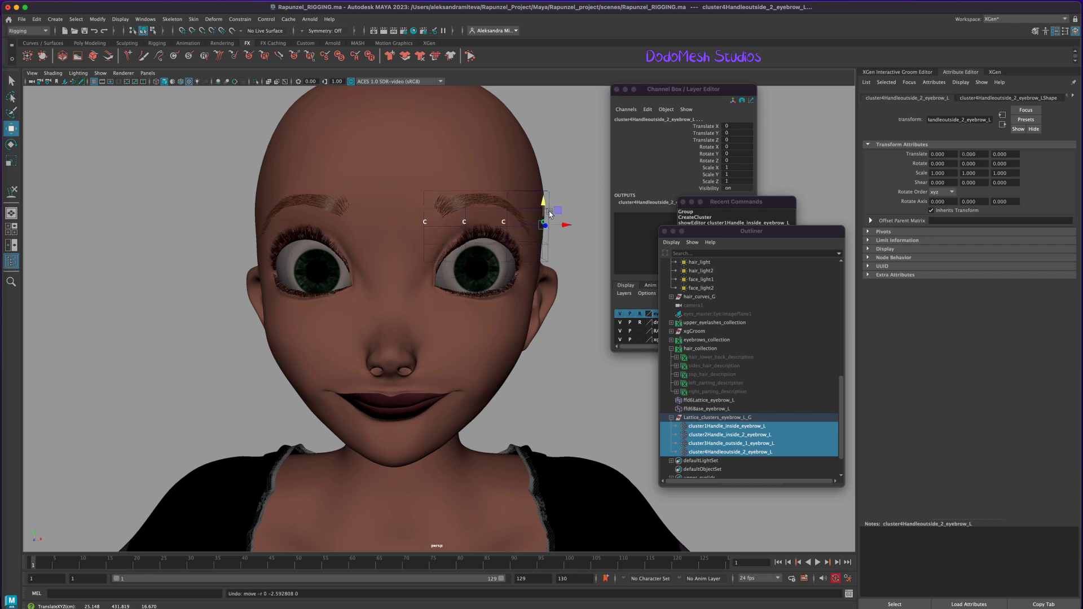
{"action": "key", "text": "e"}
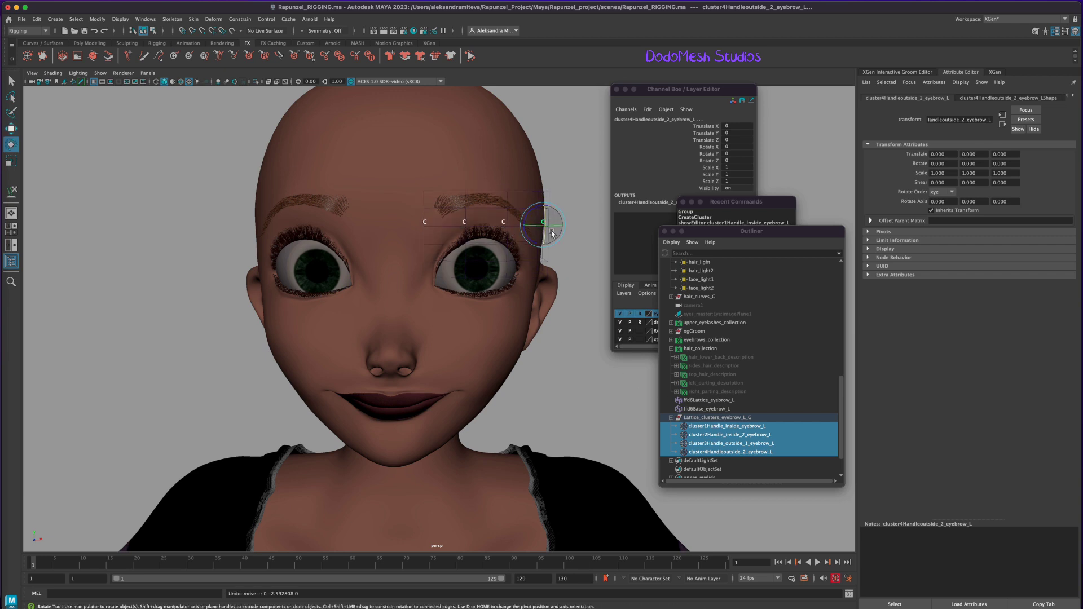
{"action": "left_click_drag", "start_coordinate": [545, 233], "coordinate": [551, 235]}
{"action": "key", "text": "ctrl+z"}
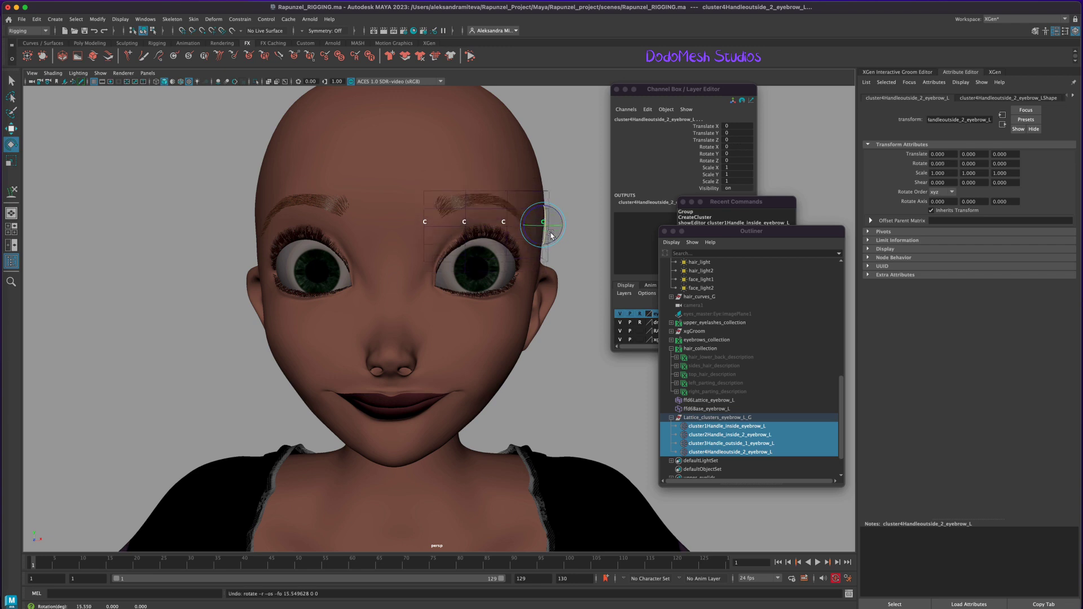